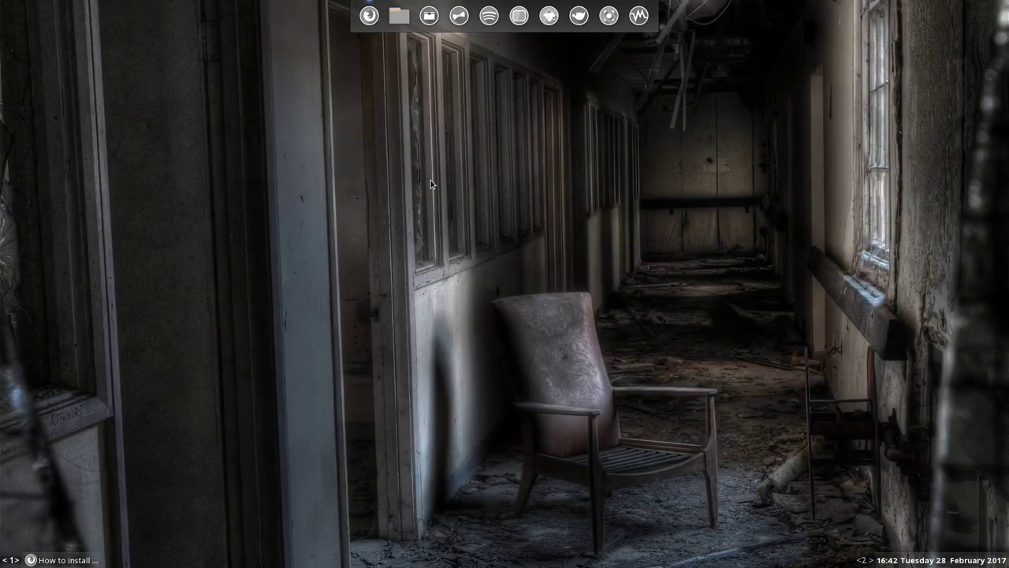
- Launch tint2conf from the desktop menu's Advanced Settings > Customize submenu
right_click(431, 179)
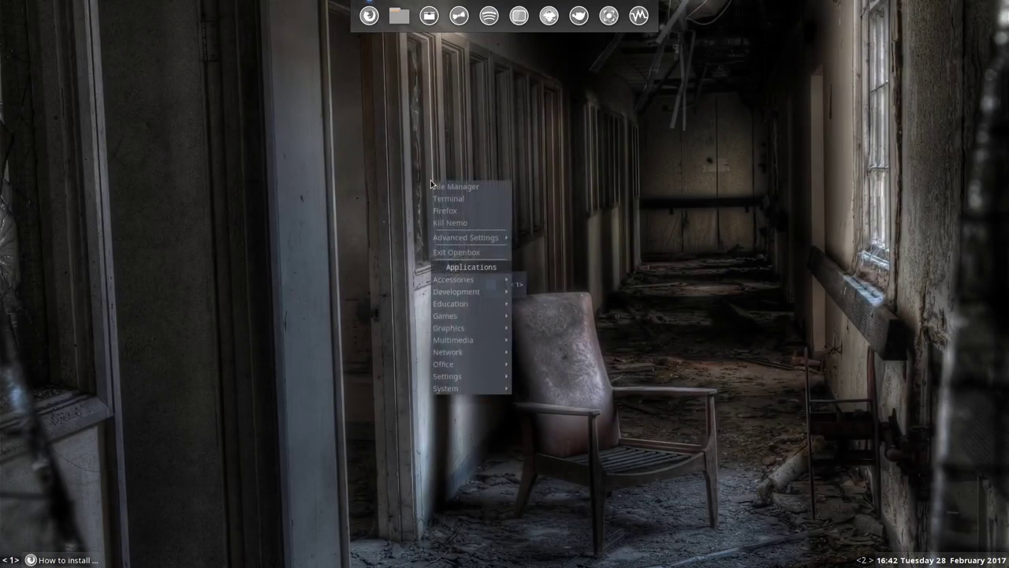
mouse_move(493, 237)
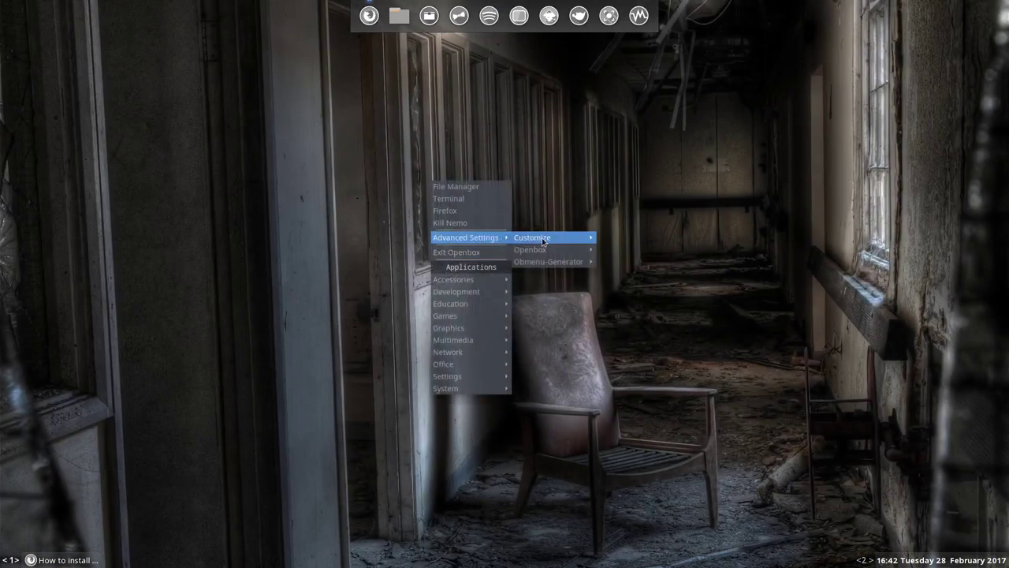
mouse_move(583, 261)
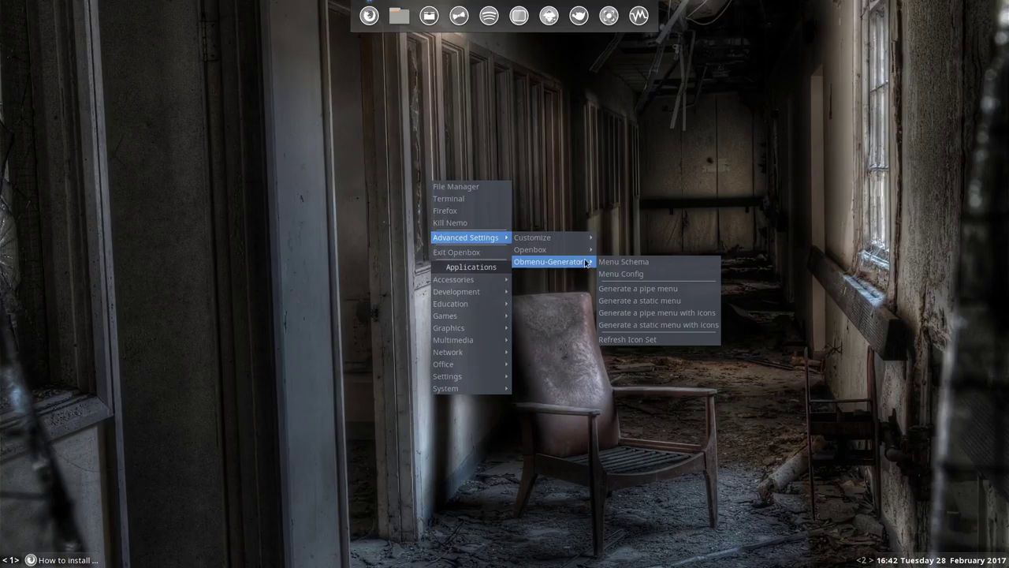
mouse_move(584, 237)
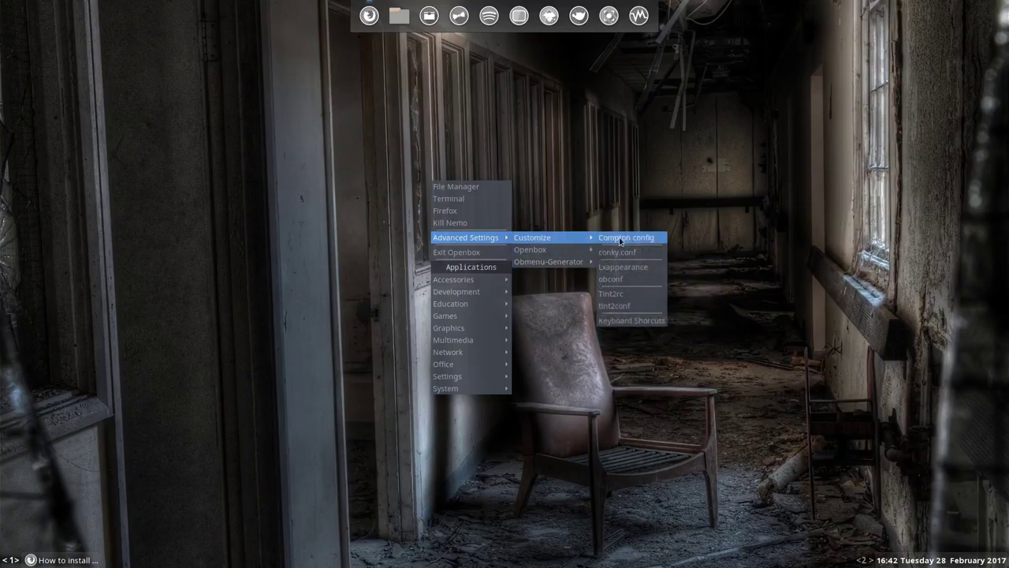
left_click(633, 305)
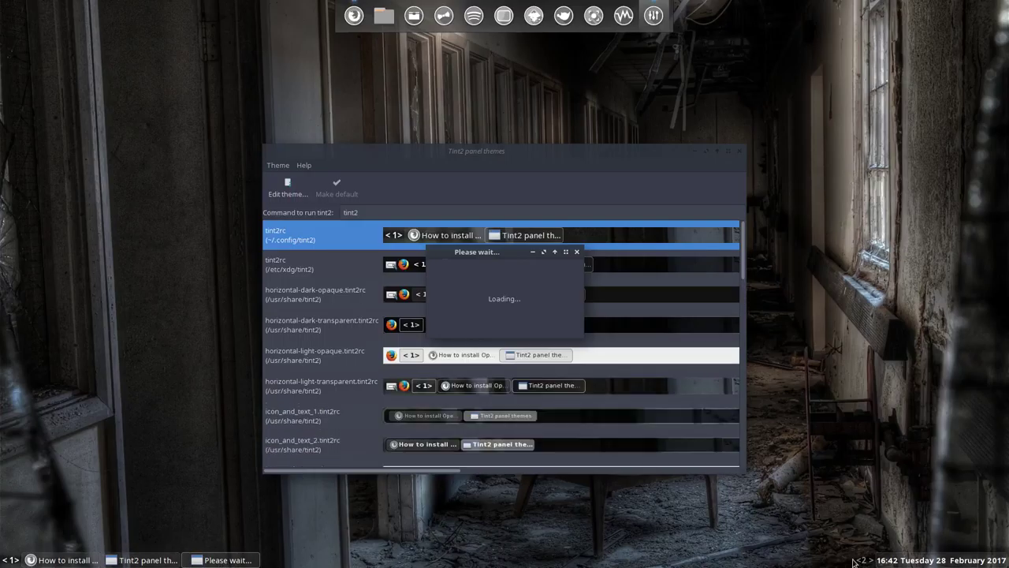
- Open the current theme's Properties window and move it up so the theme list stays visible
left_click(303, 198)
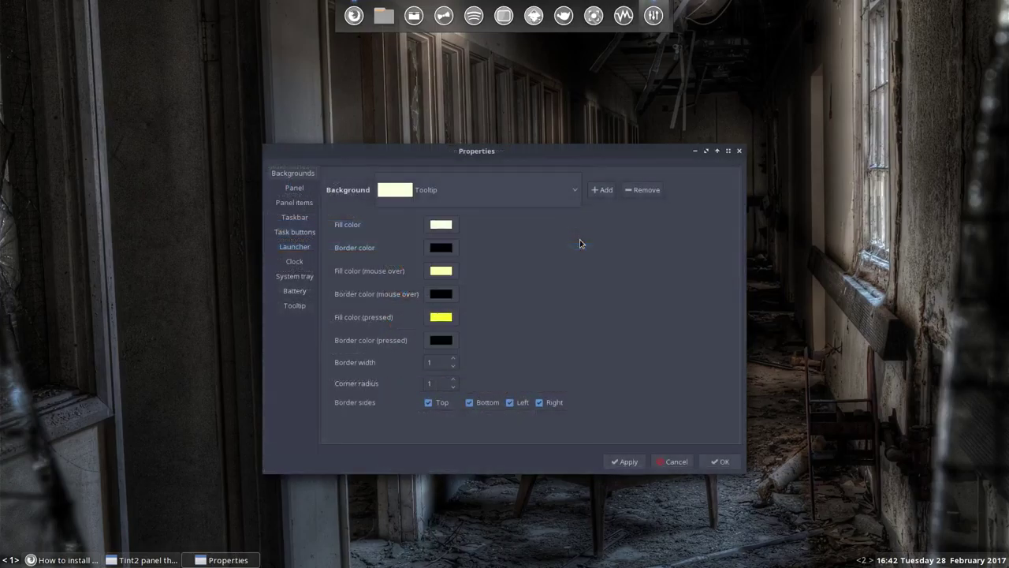
left_click_drag(528, 151, 562, 105)
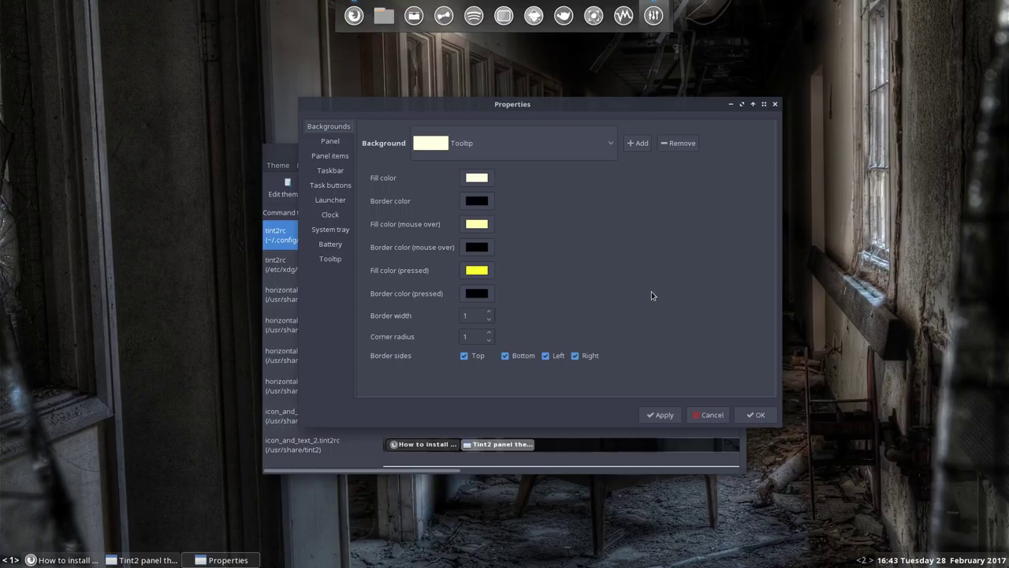
left_click_drag(543, 103, 508, 79)
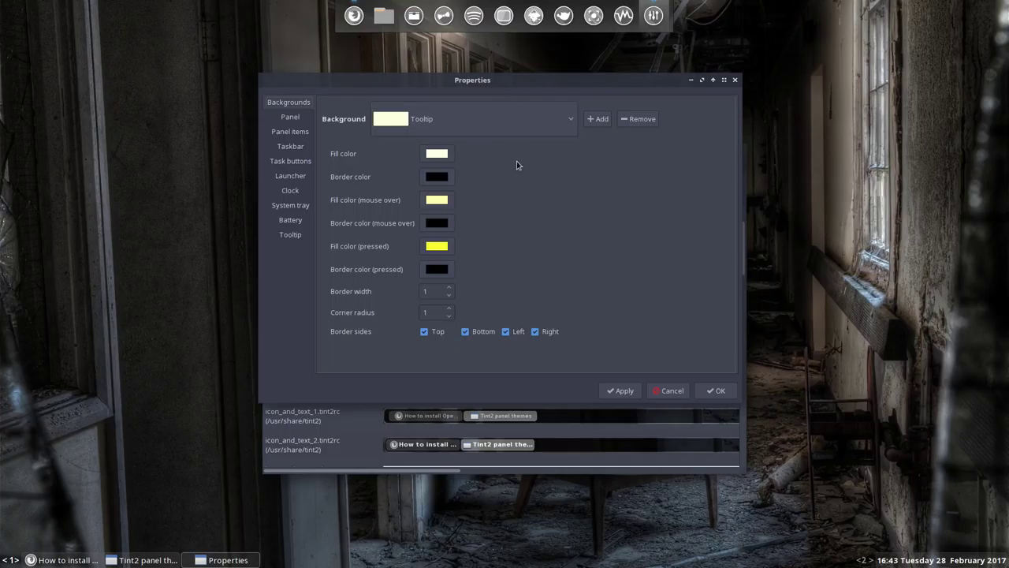
- Inspect the dark unnamed background style without changing it, then show the Panel page
left_click(428, 120)
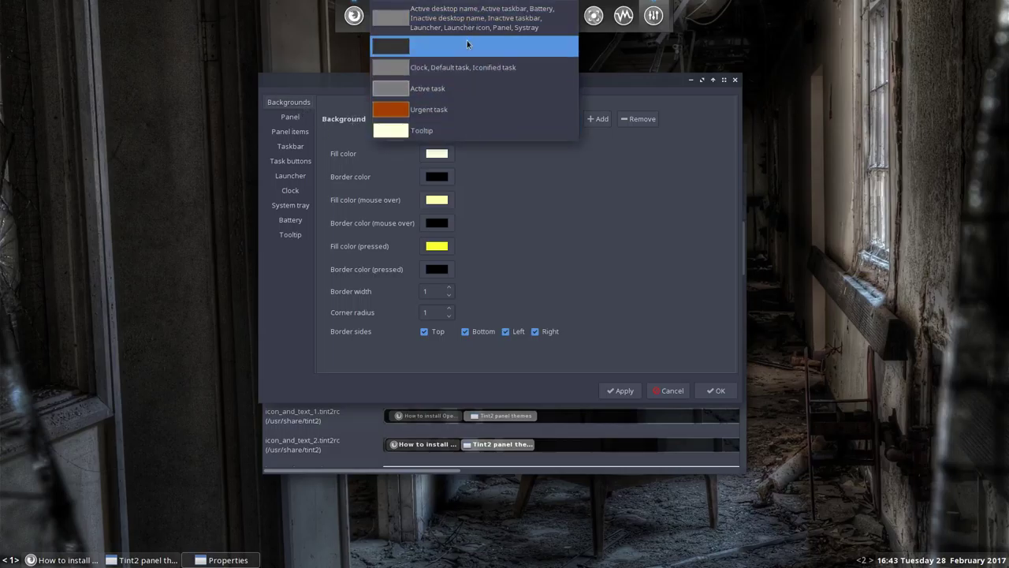
left_click(435, 44)
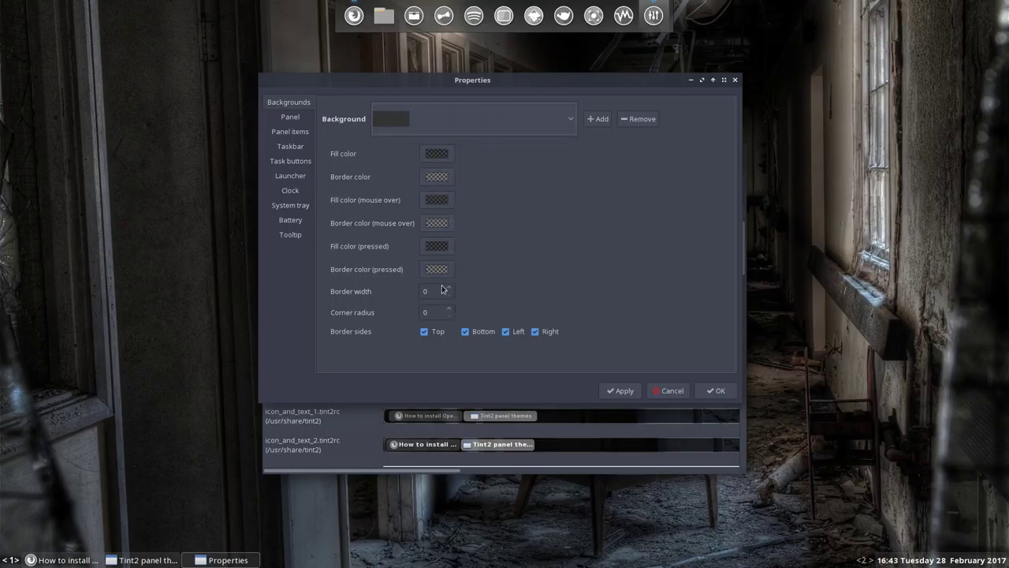
left_click(402, 121)
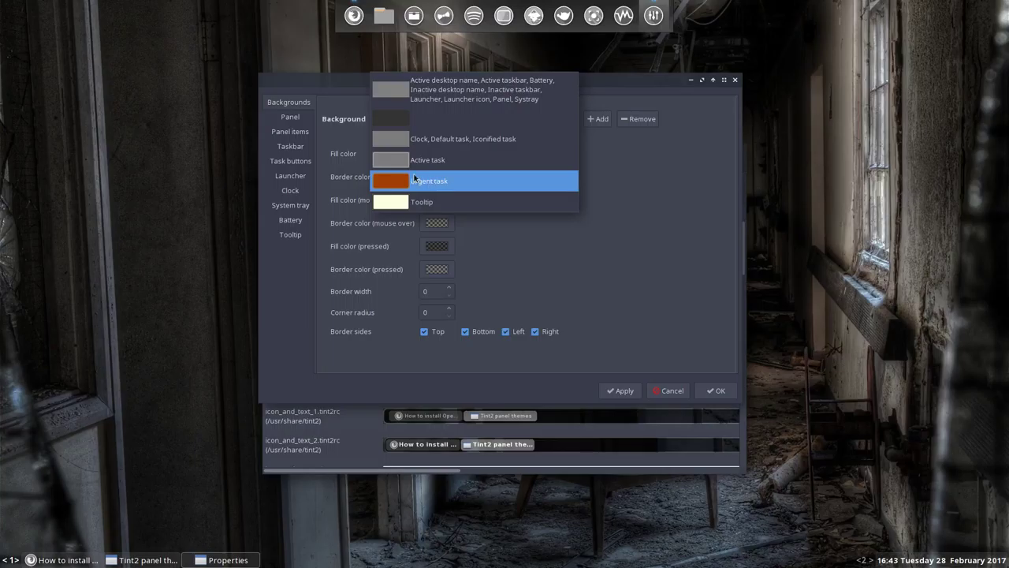
left_click(537, 246)
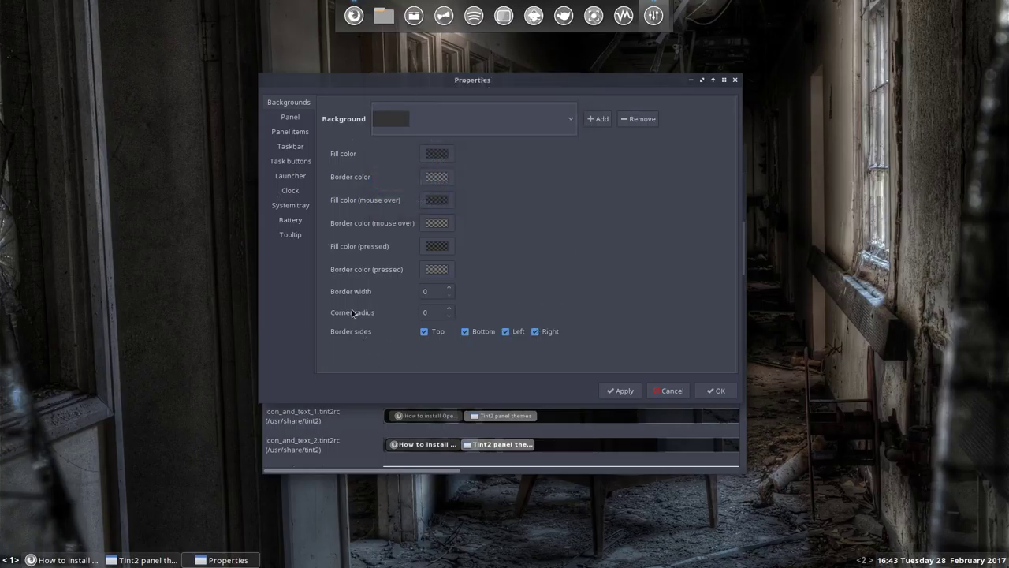
left_click(292, 117)
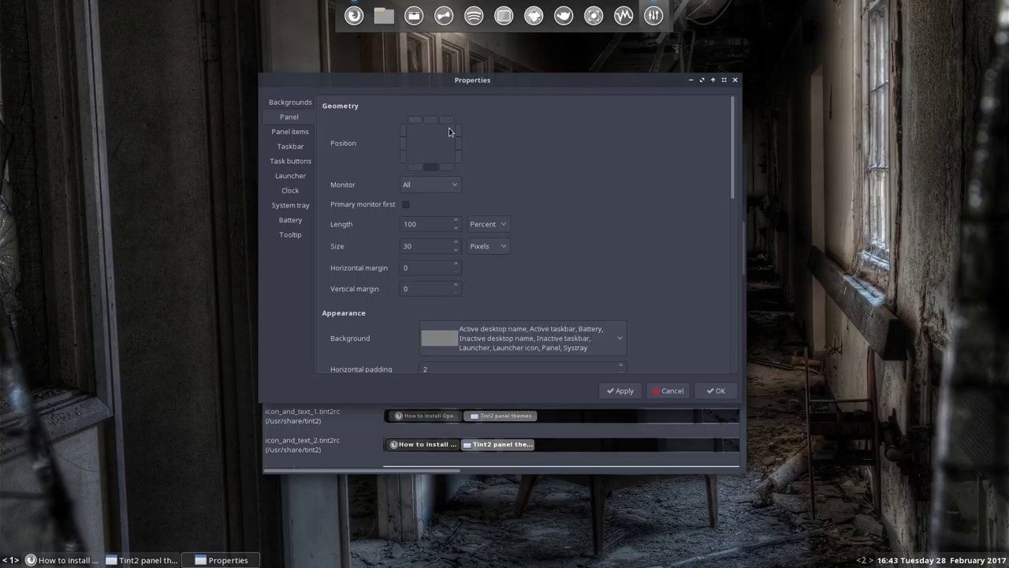
- Apply the panel on monitor 1, then monitor 2, and finally on All monitors
left_click(431, 183)
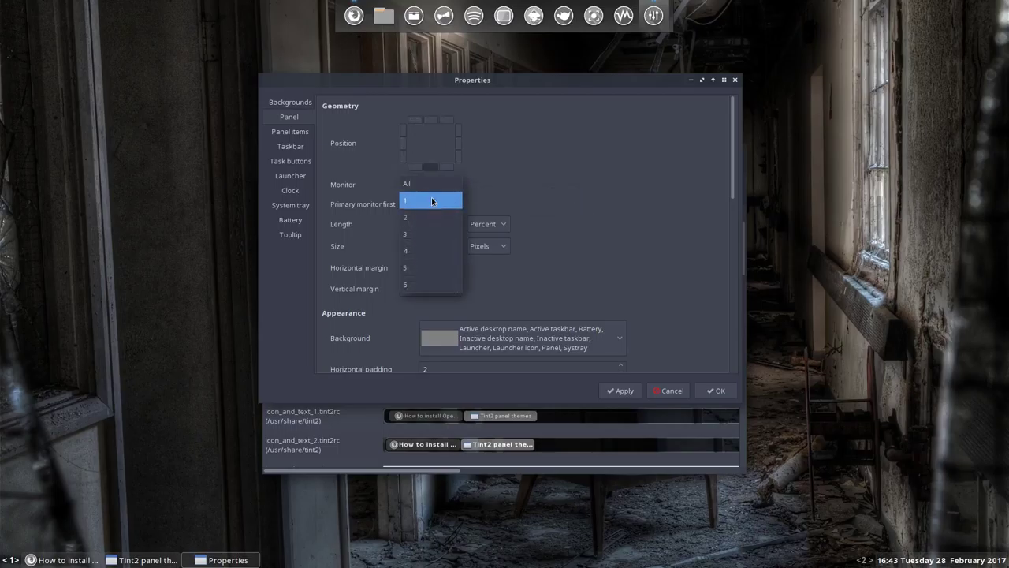
left_click(431, 200)
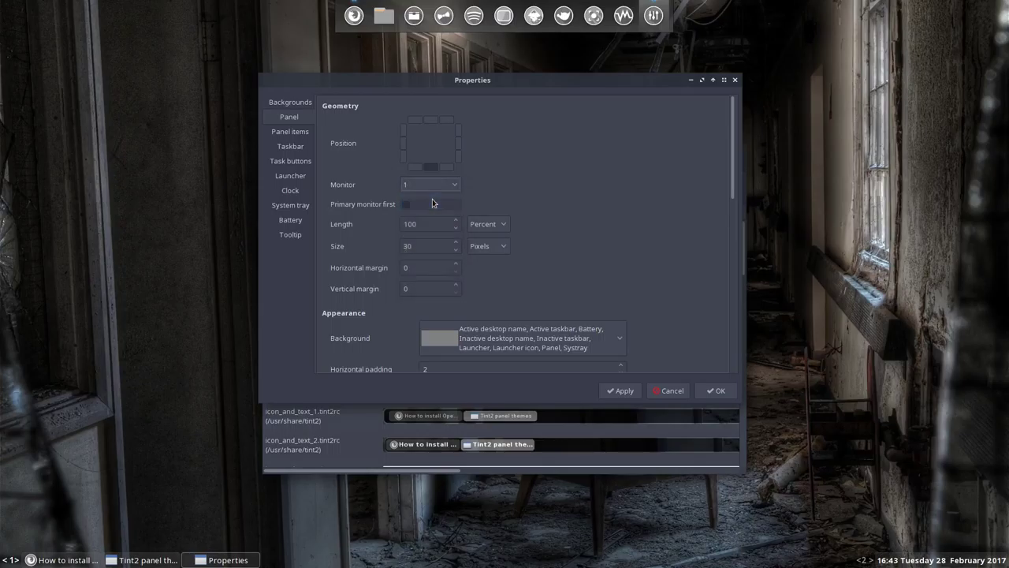
left_click(606, 389)
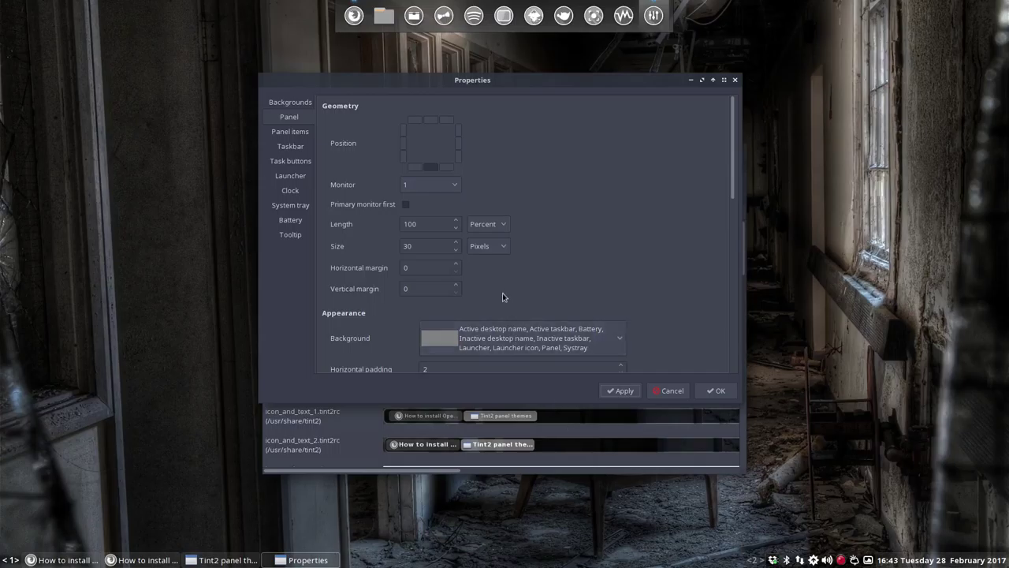
left_click(423, 186)
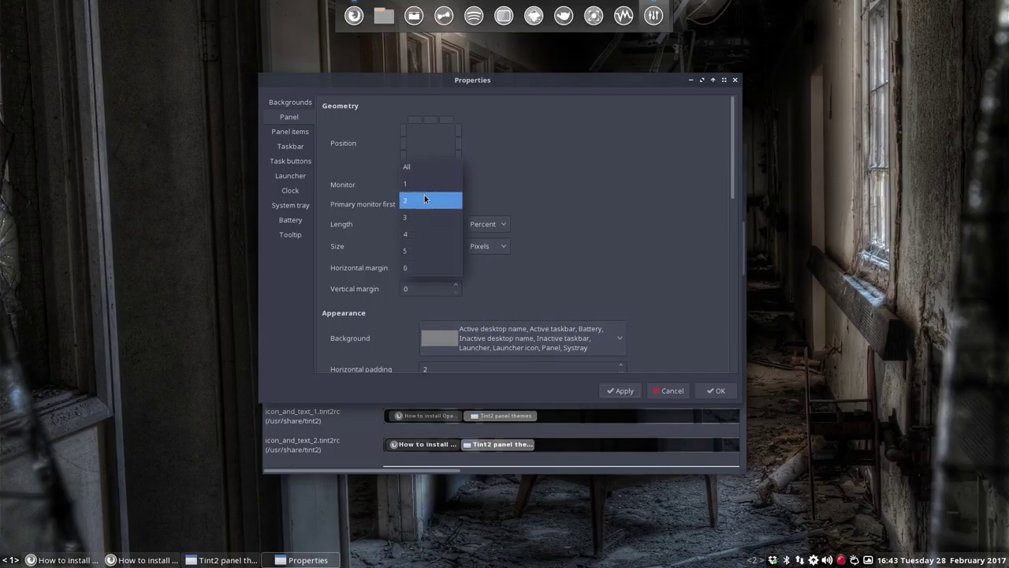
left_click(425, 195)
left_click(630, 391)
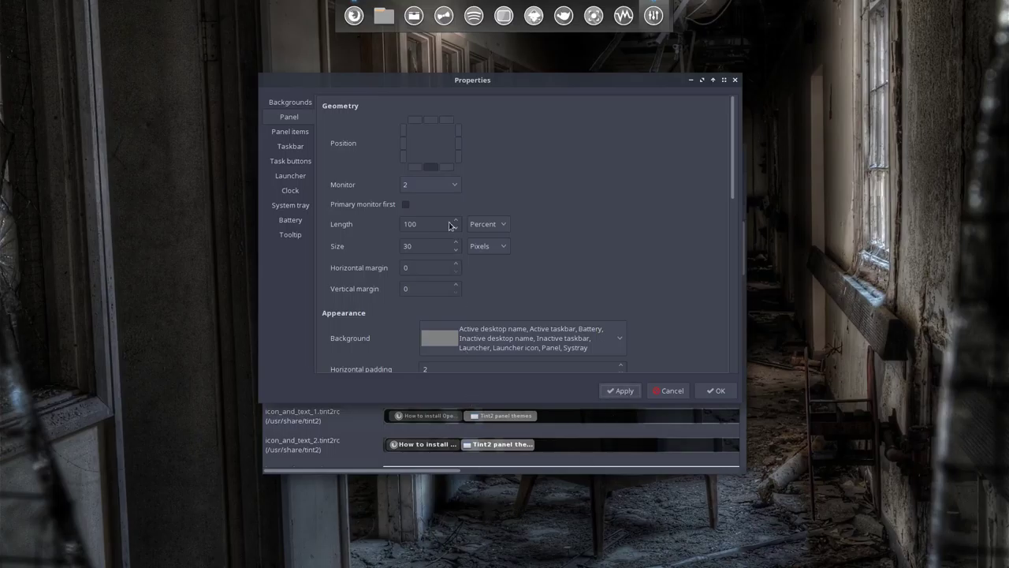
left_click(446, 190)
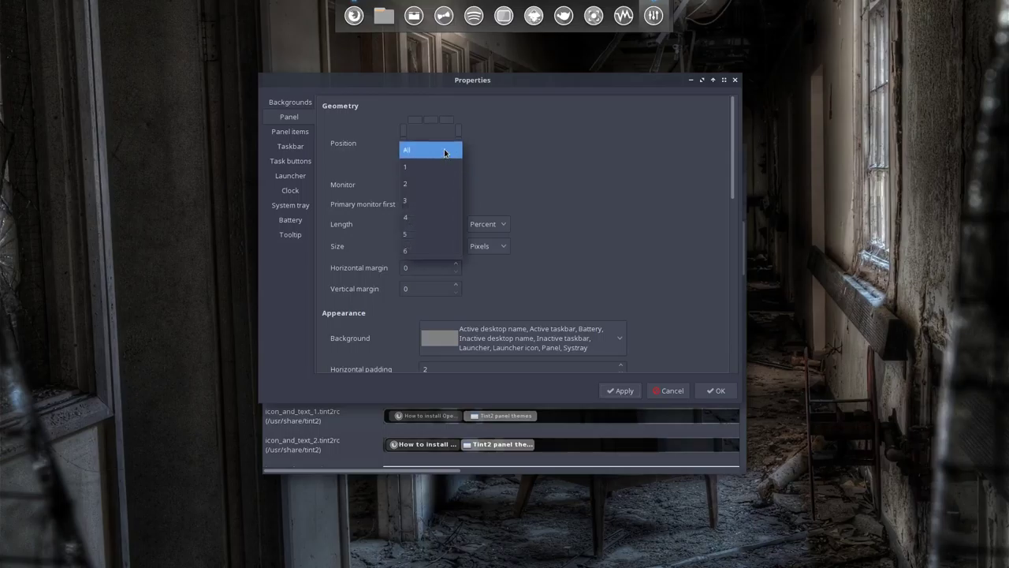
left_click(446, 150)
left_click(620, 393)
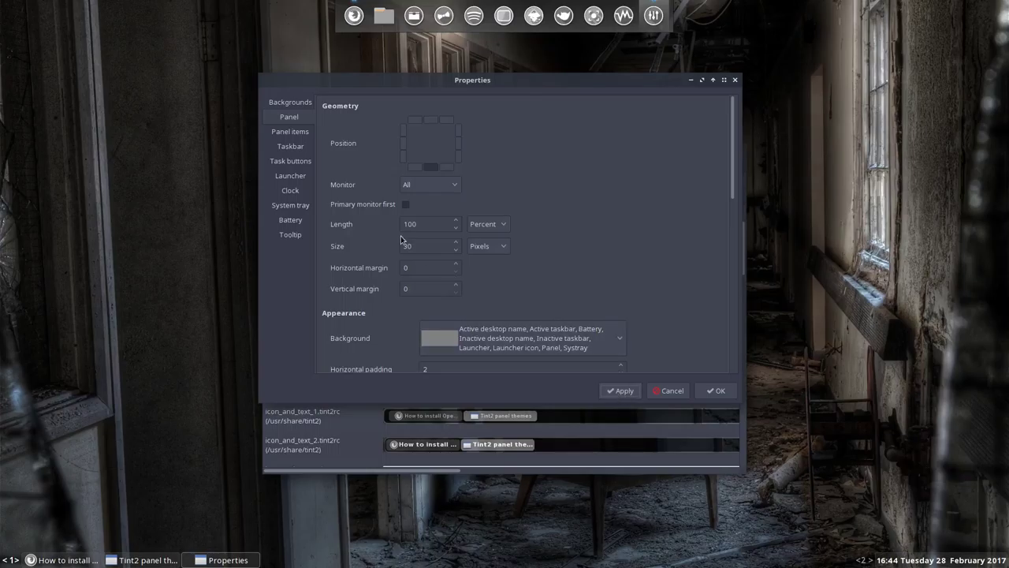
- Try Primary monitor first on and off, applying each, leaving it unchecked
left_click(405, 205)
left_click(609, 391)
left_click(406, 204)
left_click(406, 204)
left_click(623, 392)
- Test horizontal and vertical margins at 1, then reset both to 0 and apply
left_click(456, 265)
left_click(455, 286)
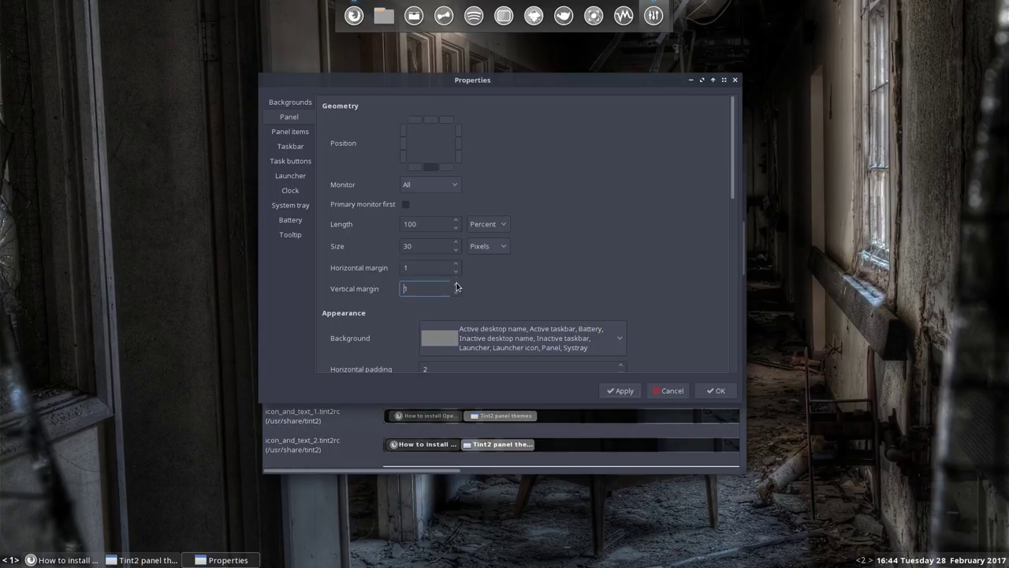
left_click(609, 392)
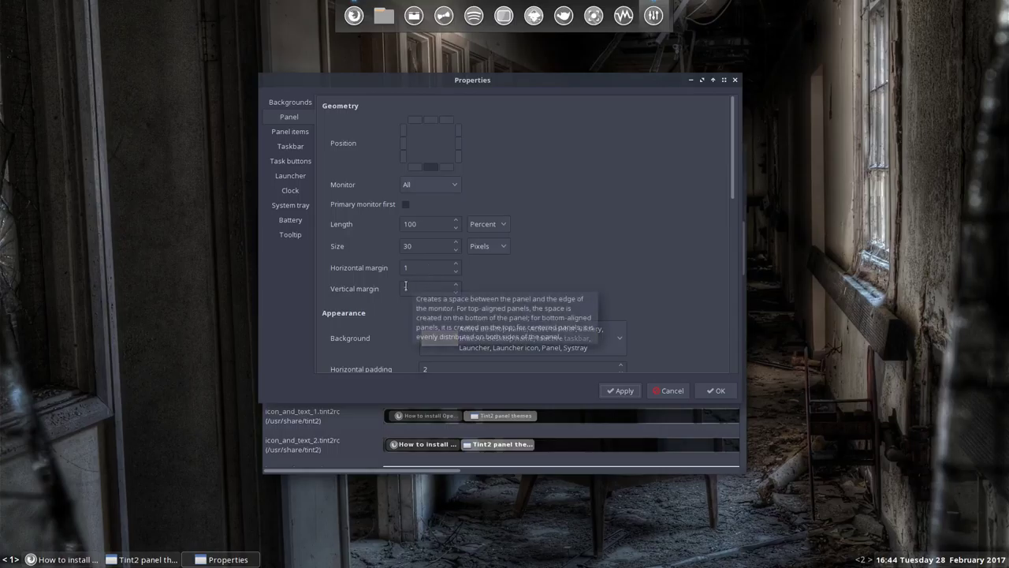
left_click(455, 292)
left_click(455, 273)
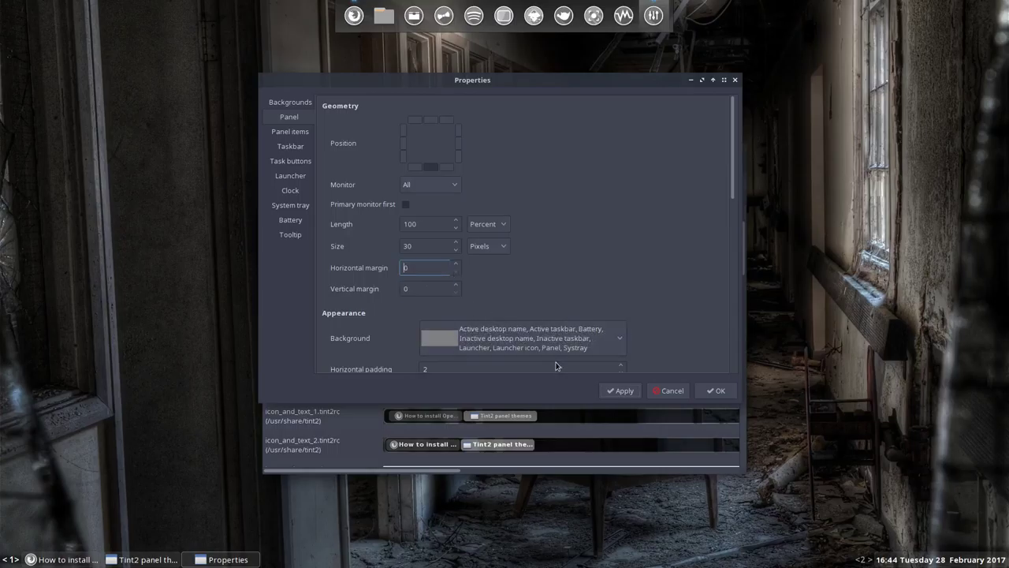
left_click(622, 391)
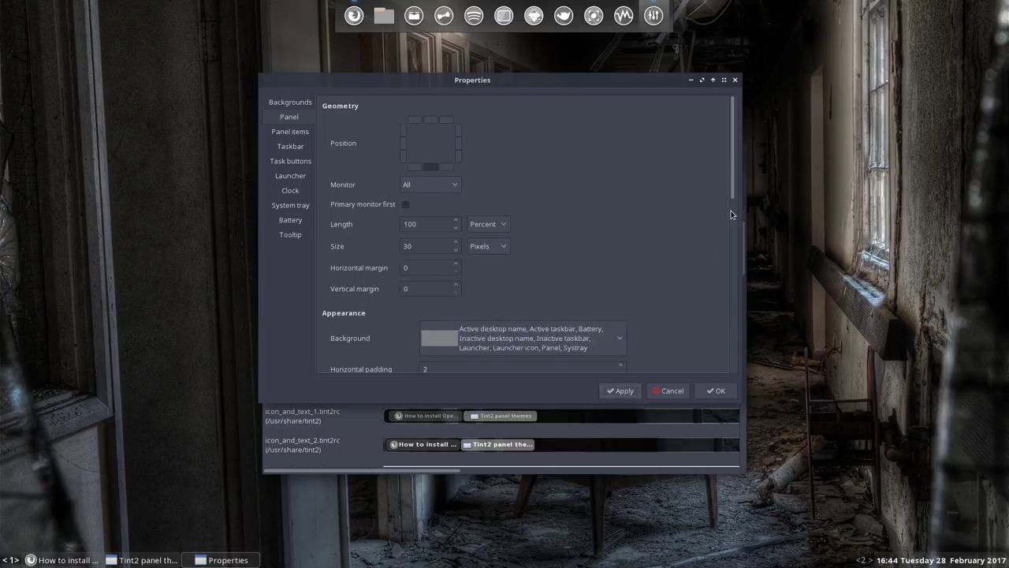
- Choose the Panel background style and step vertical padding up to 2, then apply it
left_click_drag(732, 194, 731, 258)
left_click(598, 173)
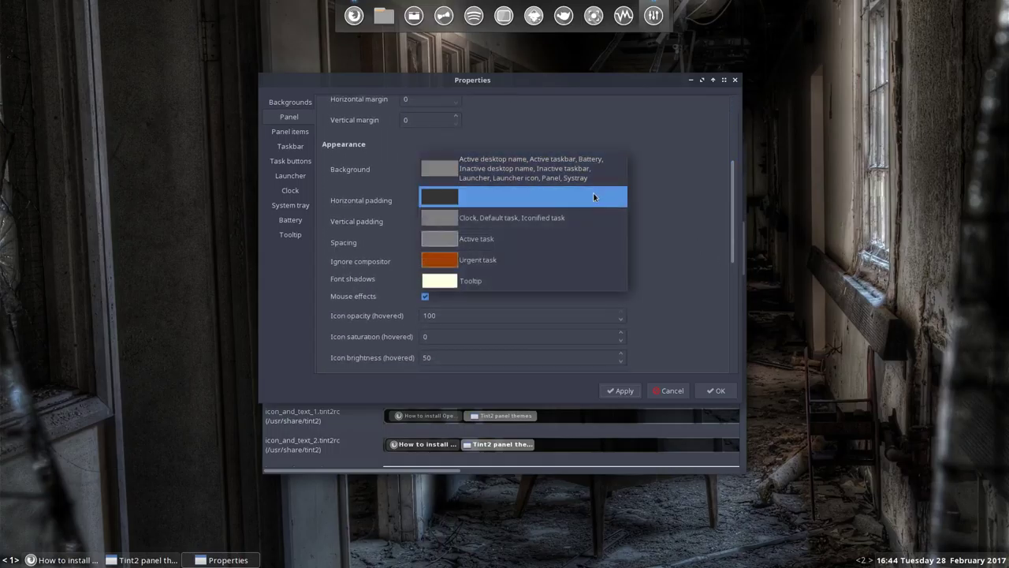
left_click(593, 197)
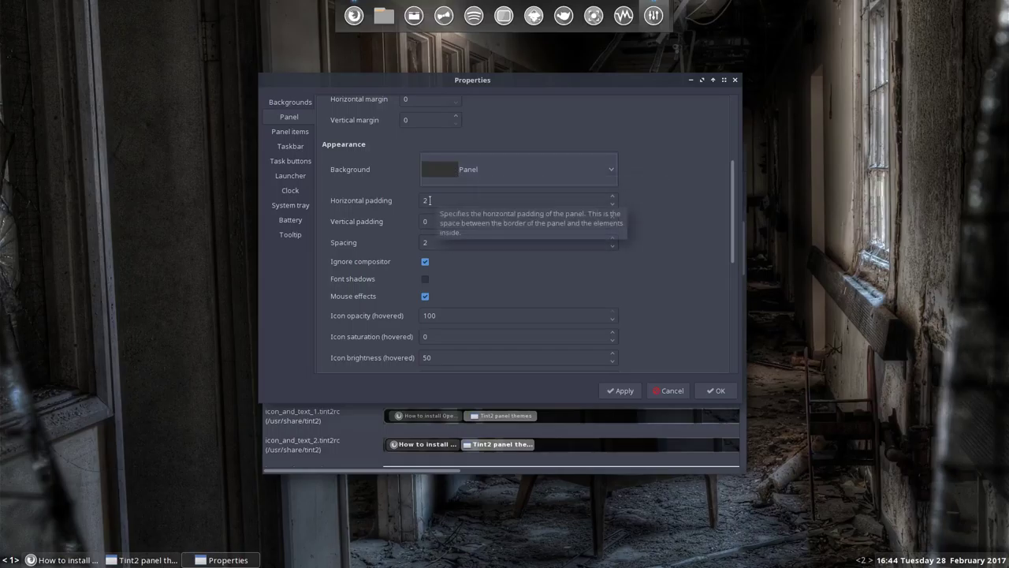
left_click(612, 219)
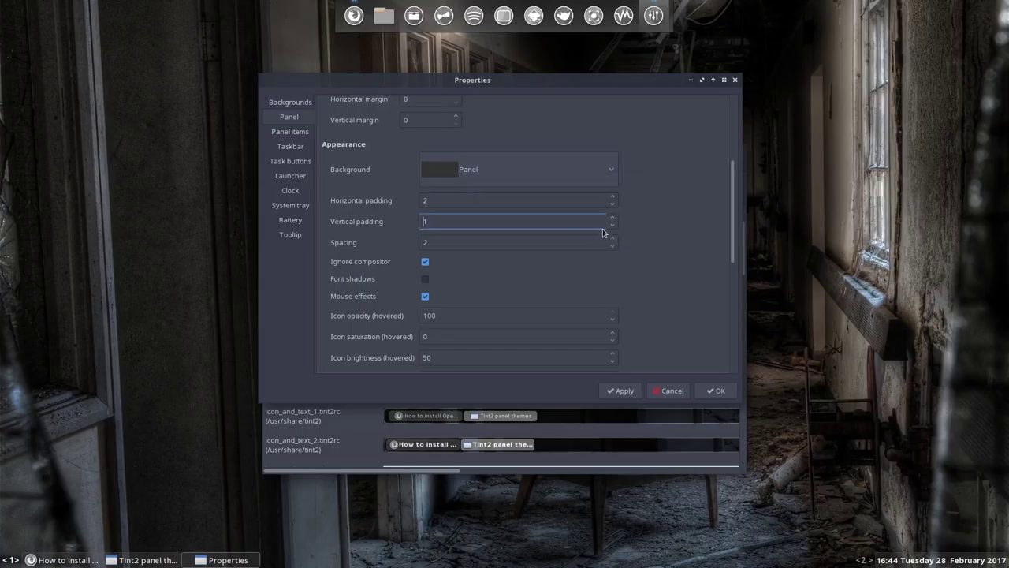
left_click(612, 218)
left_click(622, 390)
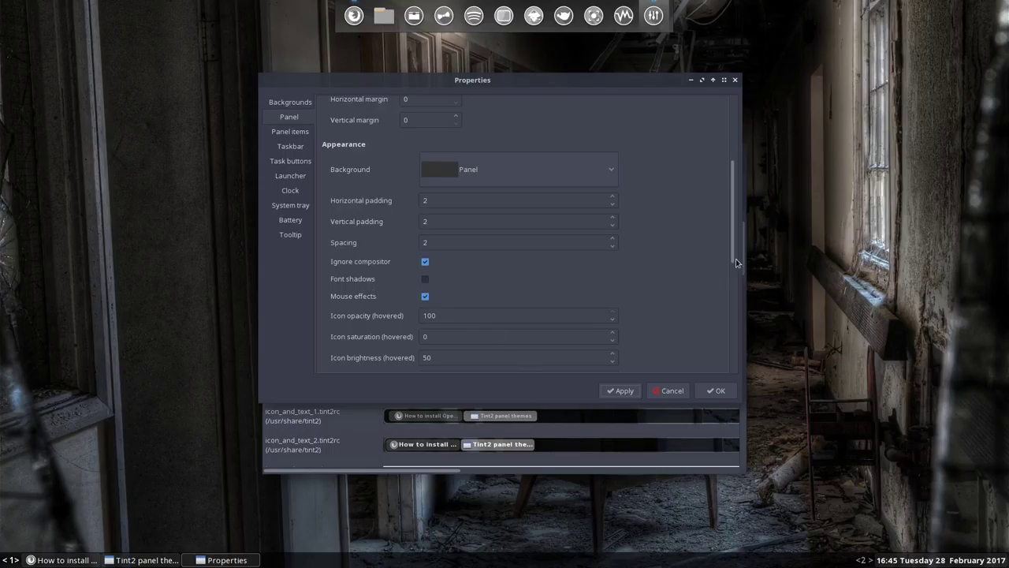
left_click_drag(734, 259, 732, 299)
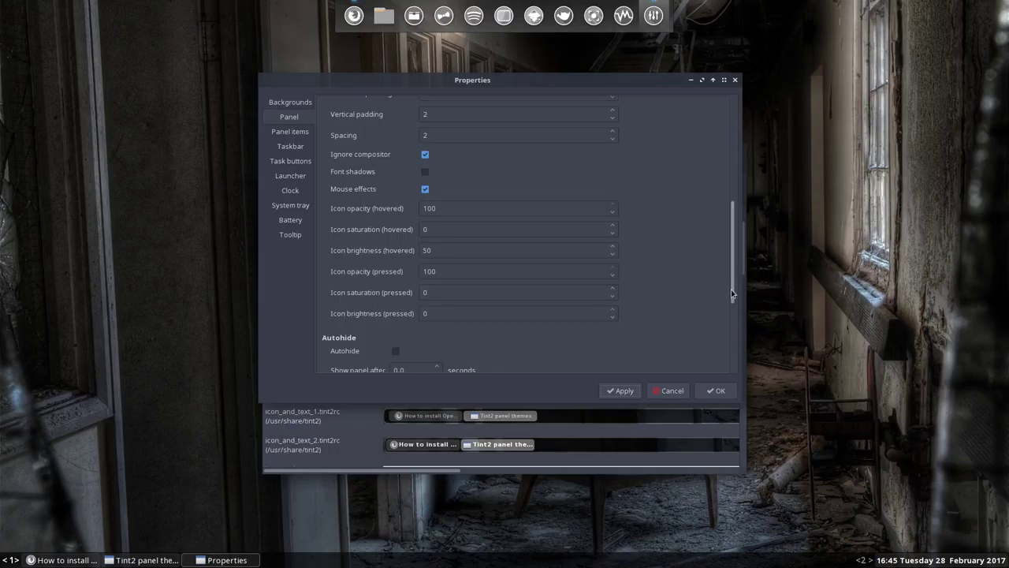
left_click_drag(732, 284, 733, 365)
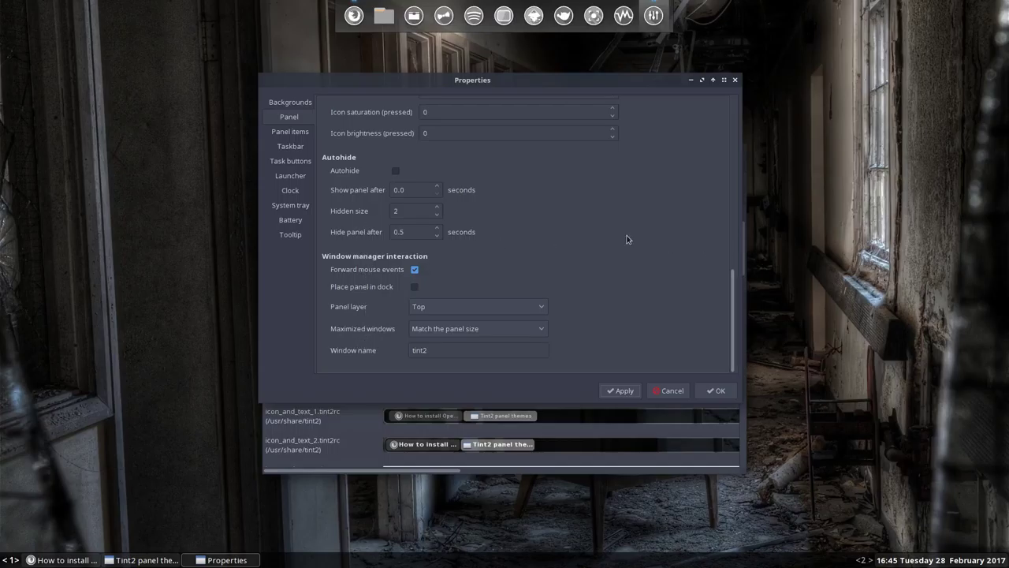
- Open the Panel items page and inspect the System tray, Clock and Launcher elements
left_click(306, 135)
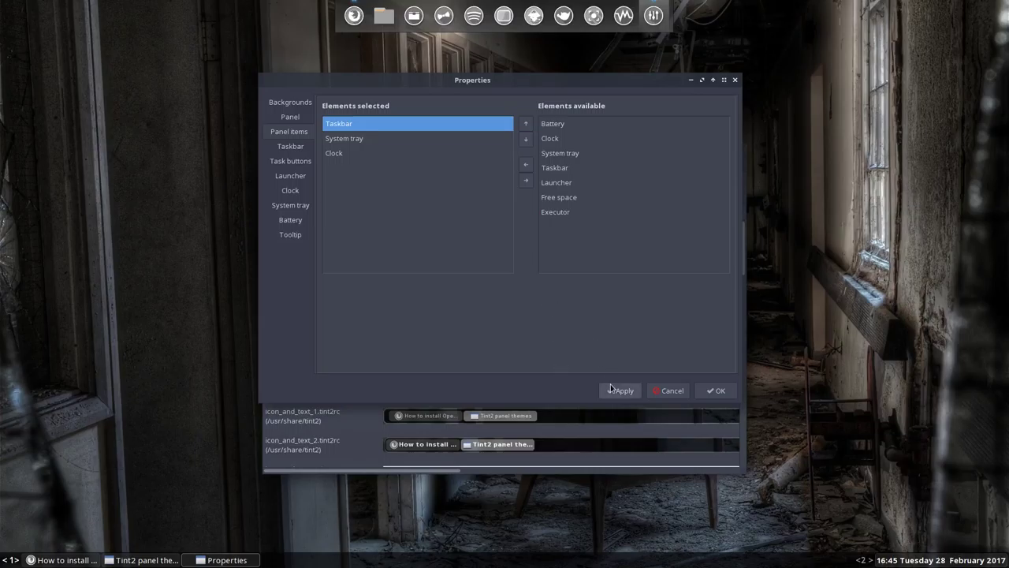
left_click(372, 139)
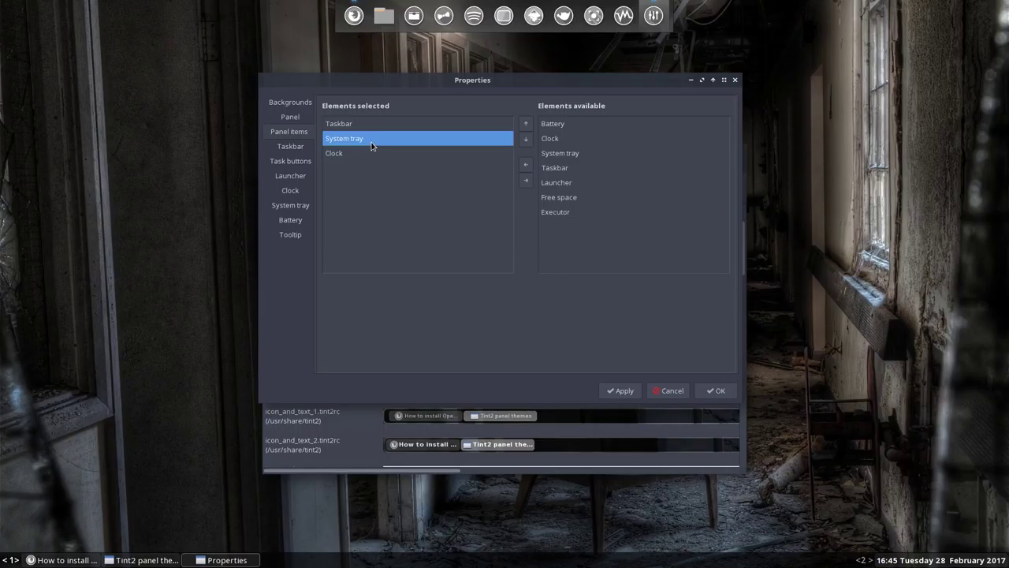
left_click(368, 153)
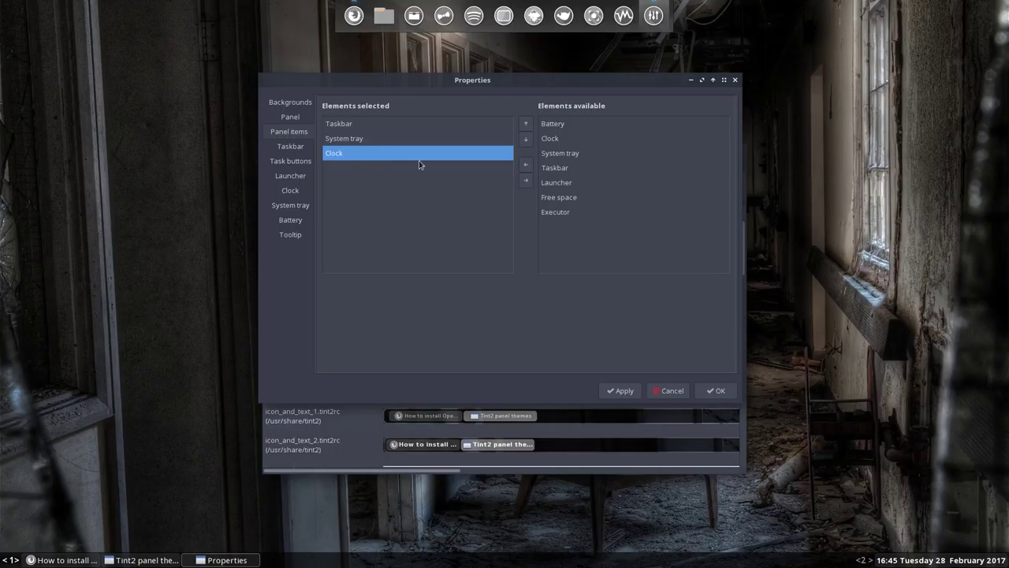
left_click(554, 184)
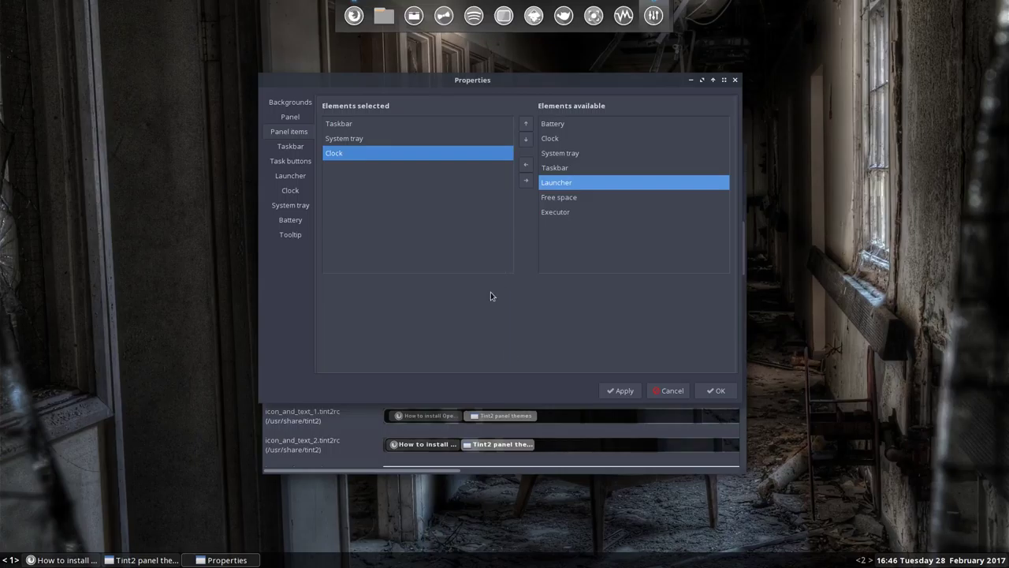
- Open the Taskbar page from the Properties sidebar
left_click(290, 147)
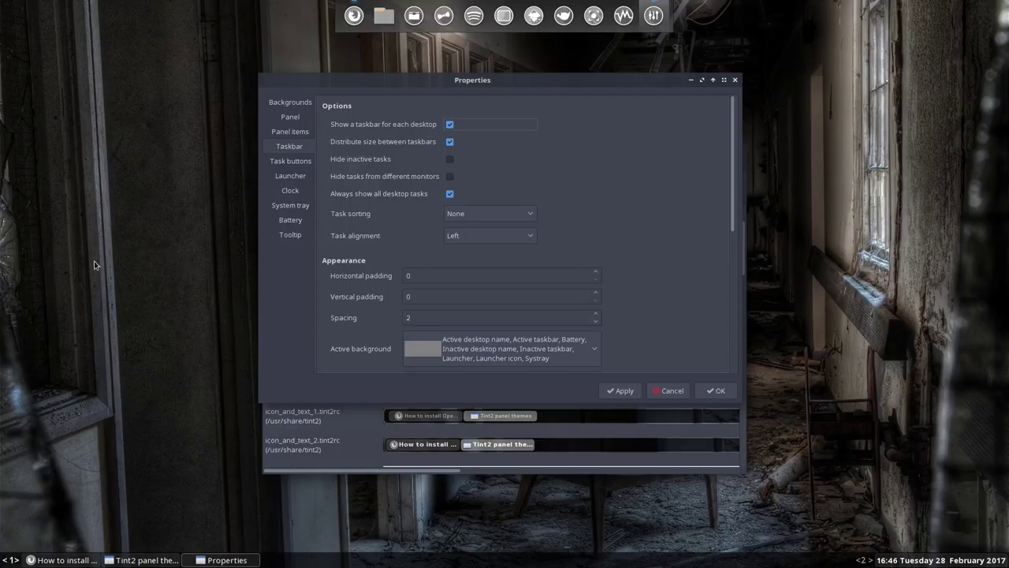
- Launch obconf from the desktop menu's Advanced Settings > Customize submenu
right_click(124, 200)
mouse_move(156, 258)
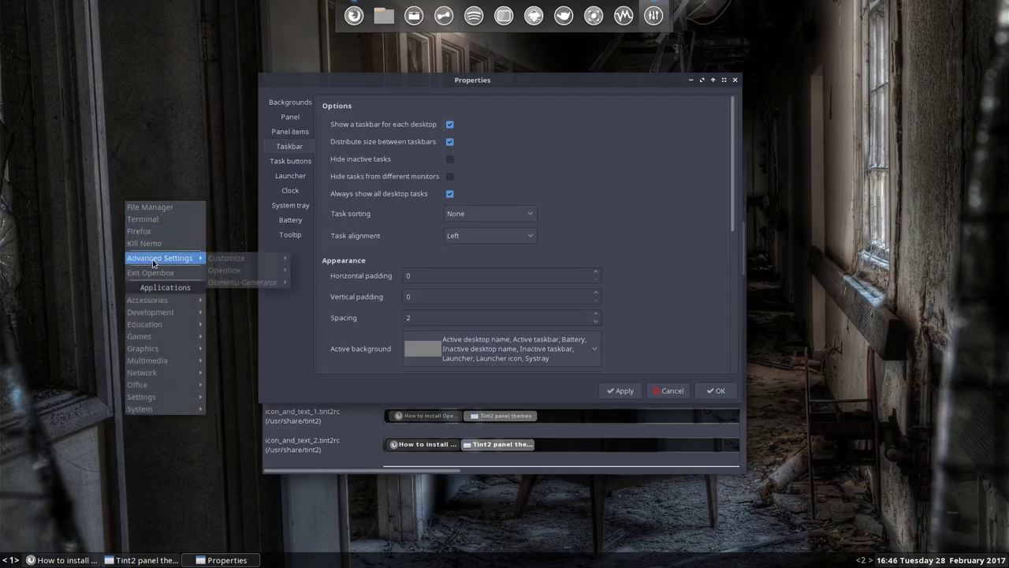
mouse_move(226, 260)
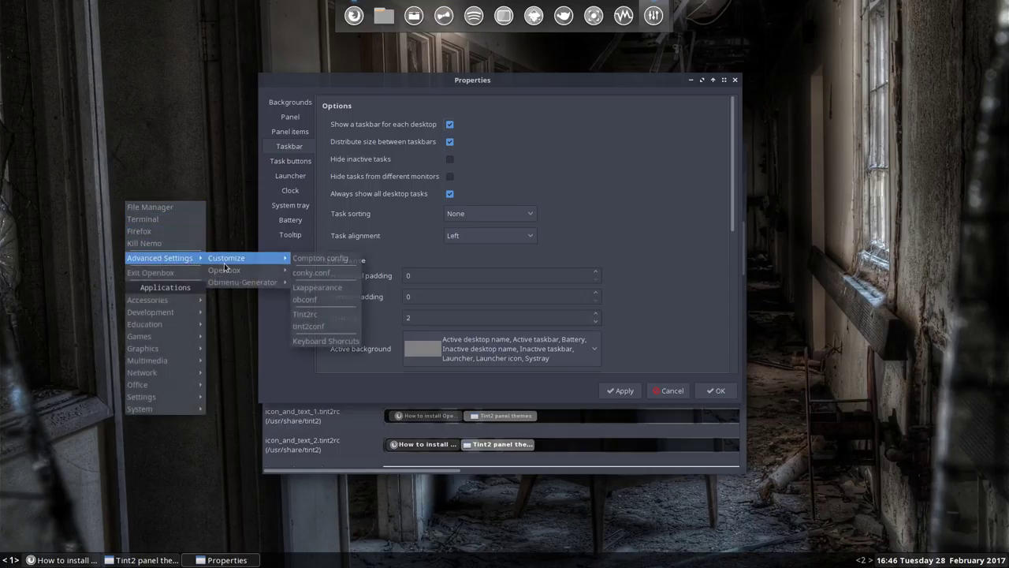
left_click(311, 301)
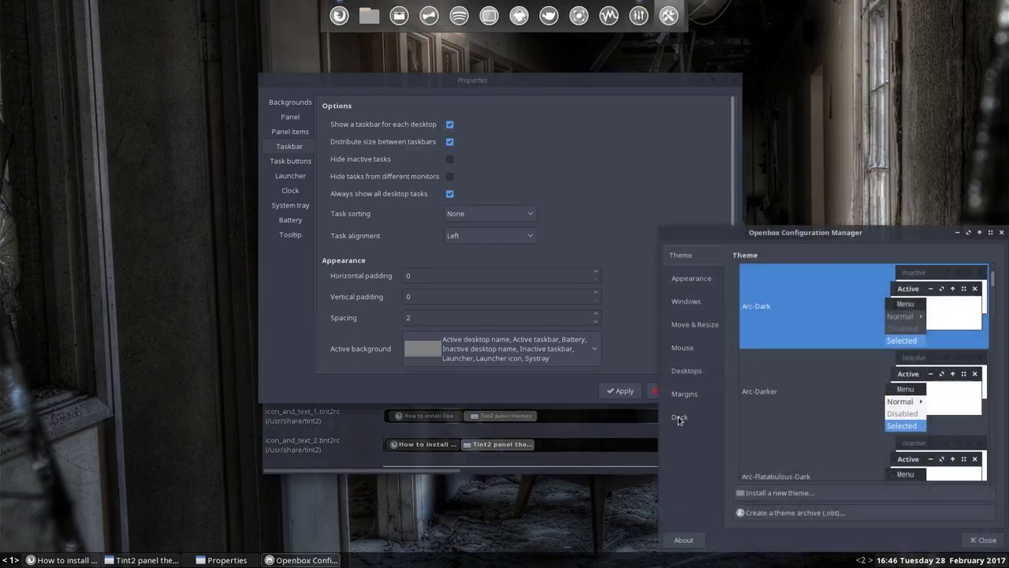
- On the Desktops page, rename the second desktop to '< 2 >' and close the manager
left_click(679, 418)
left_click(692, 379)
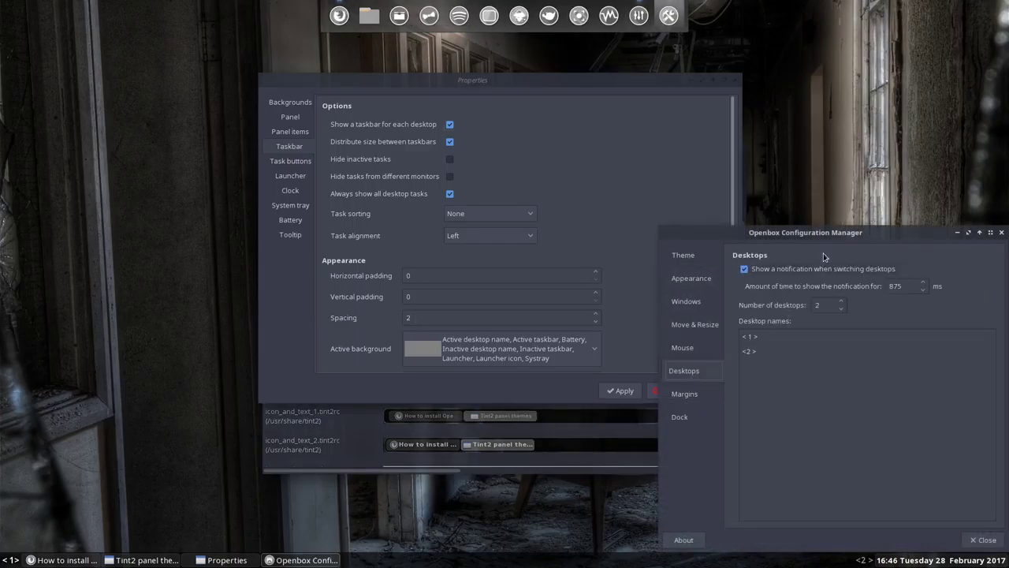
left_click_drag(827, 235, 213, 93)
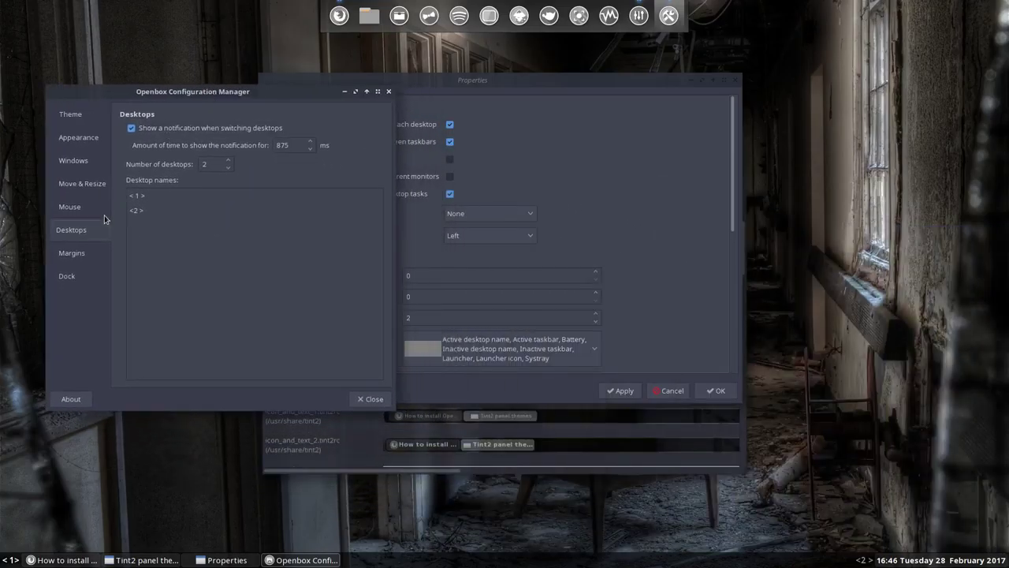
left_click(137, 198)
left_click(137, 212)
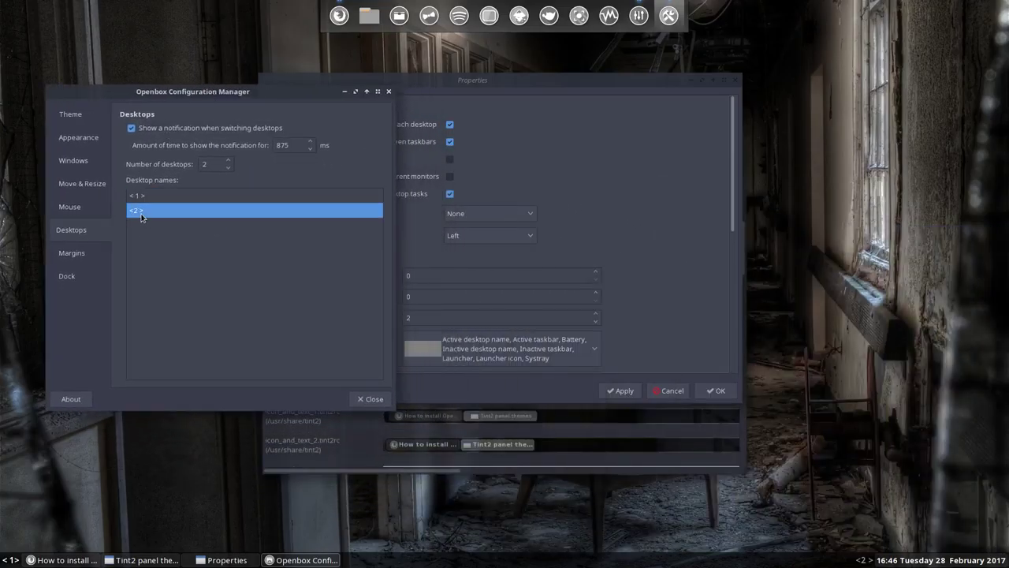
left_click(137, 212)
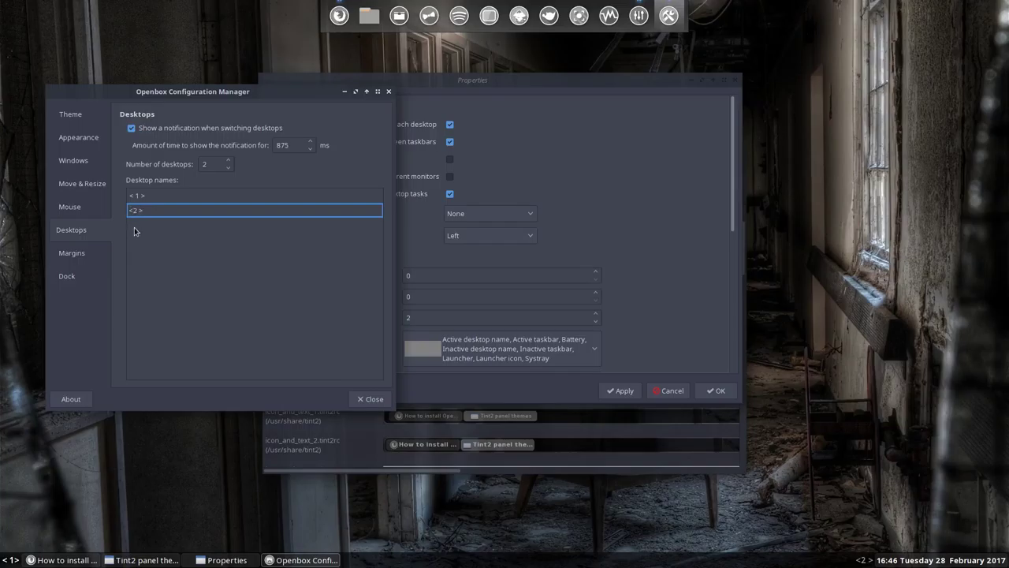
key("Return")
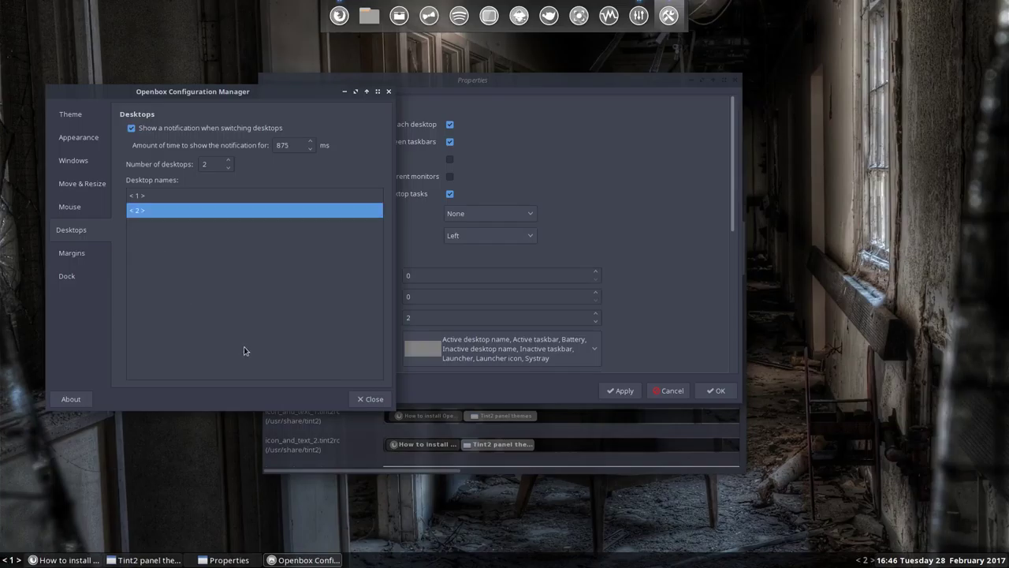
left_click(369, 399)
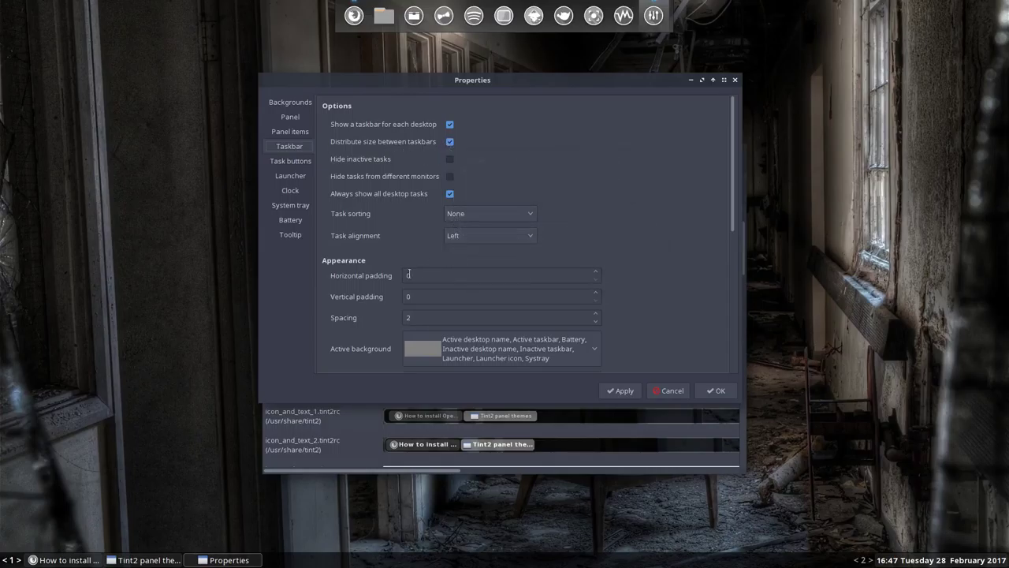
- Raise taskbar horizontal and vertical padding to 2 and apply them to the panel
left_click(595, 272)
left_click(595, 271)
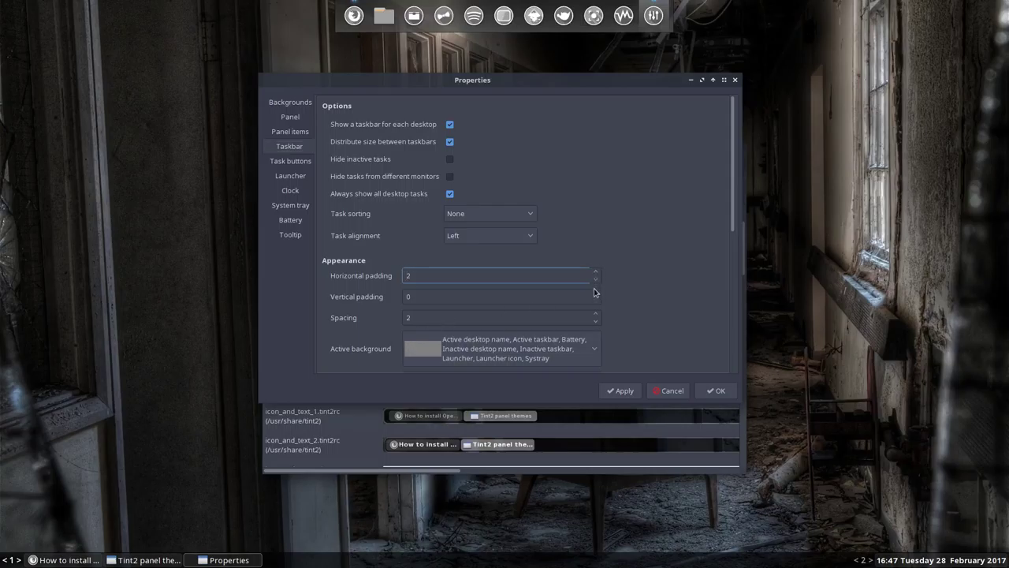
left_click(595, 292)
left_click(596, 293)
left_click(623, 390)
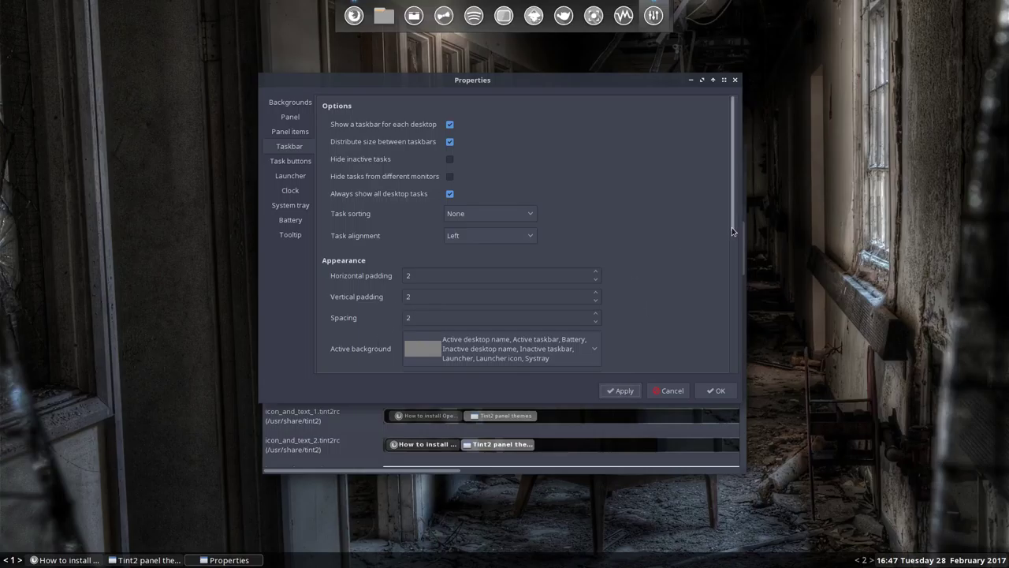
left_click_drag(732, 227, 732, 368)
- Turn Show desktop name off and back on, applying each, then switch desktops via the panel names
left_click(421, 179)
left_click(609, 392)
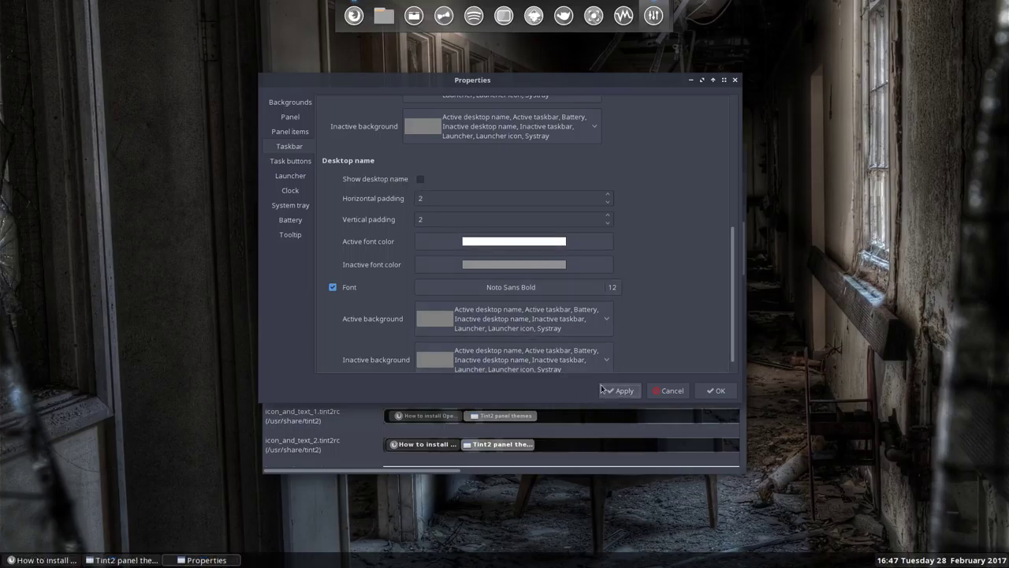
left_click(422, 180)
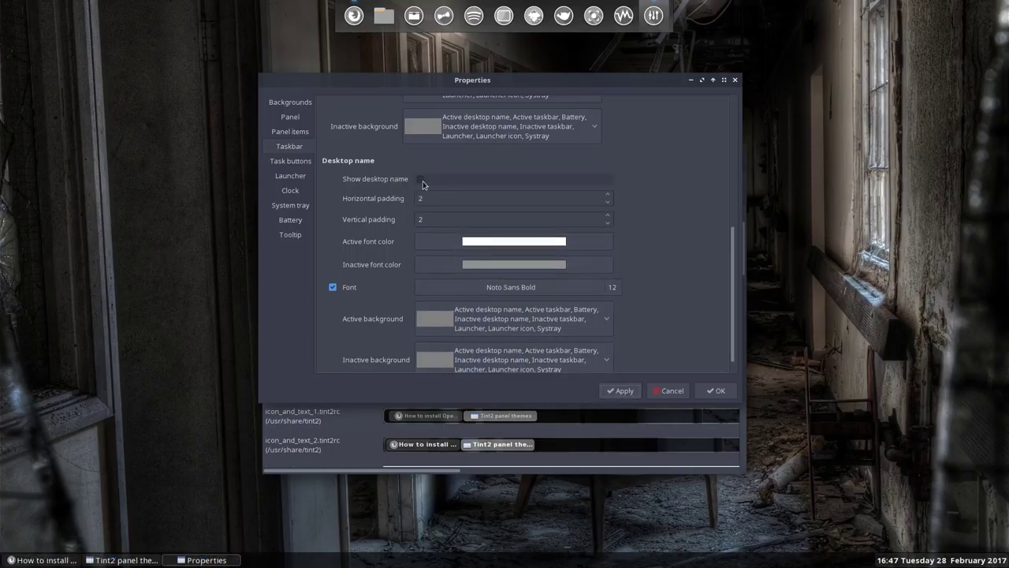
left_click(618, 390)
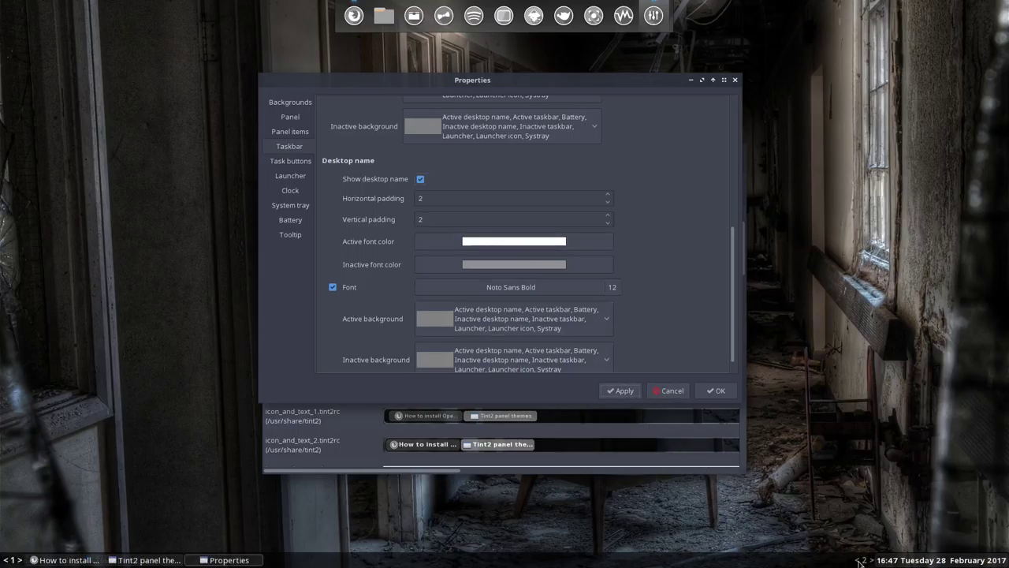
left_click(864, 561)
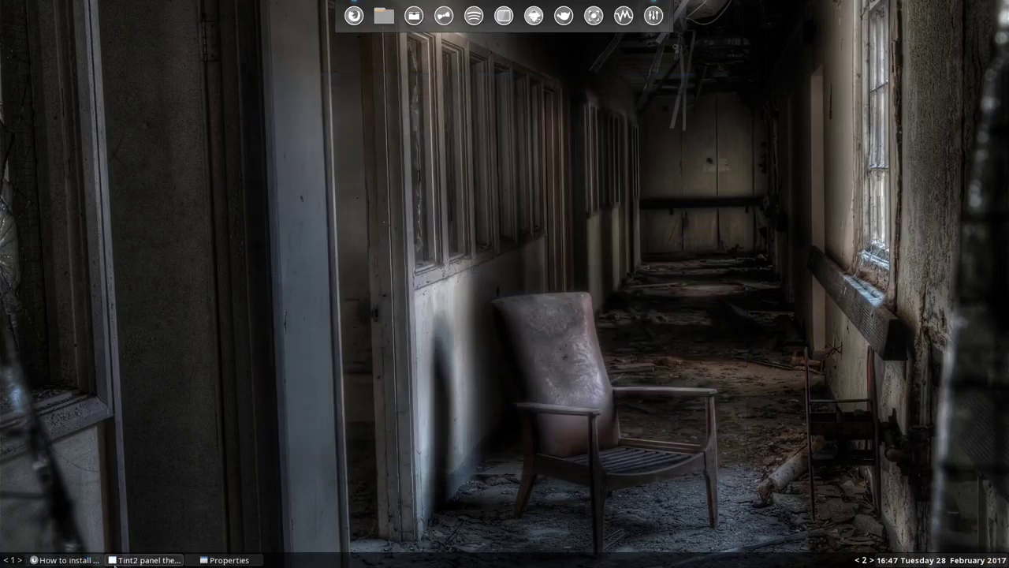
left_click(5, 560)
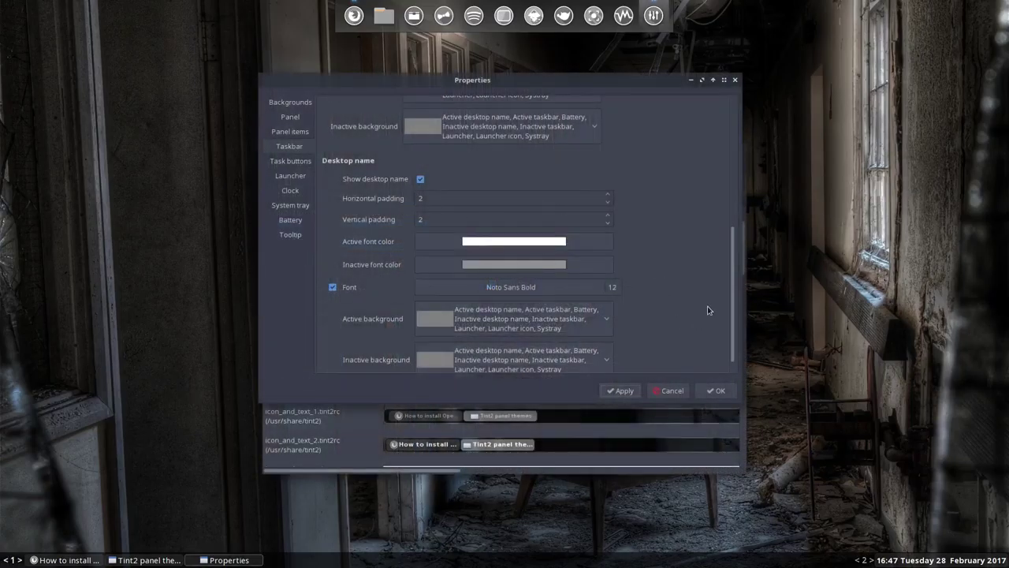
- Scroll through the Taskbar settings and bring up the Task buttons page
left_click_drag(730, 290, 724, 151)
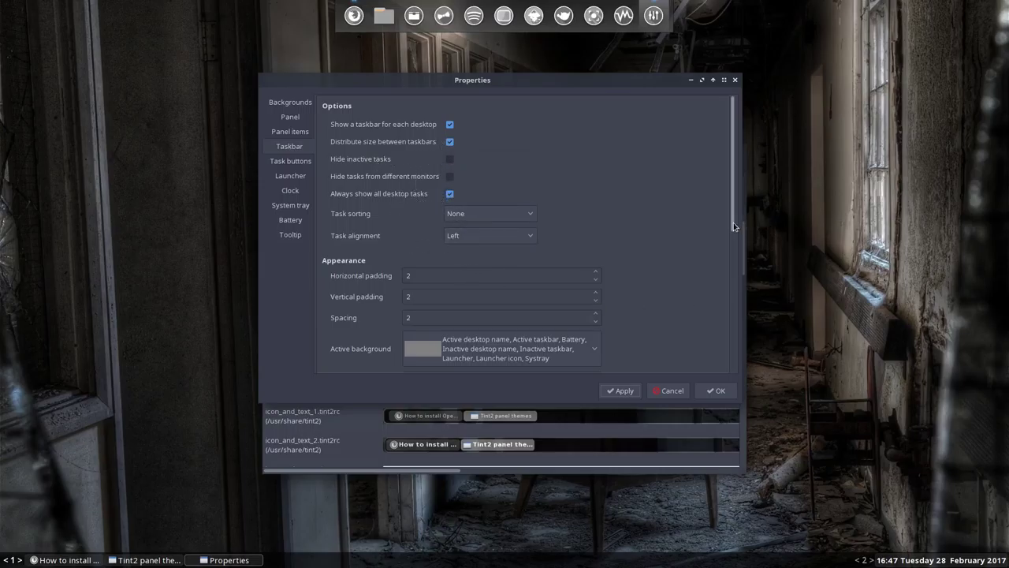
left_click_drag(733, 223, 714, 377)
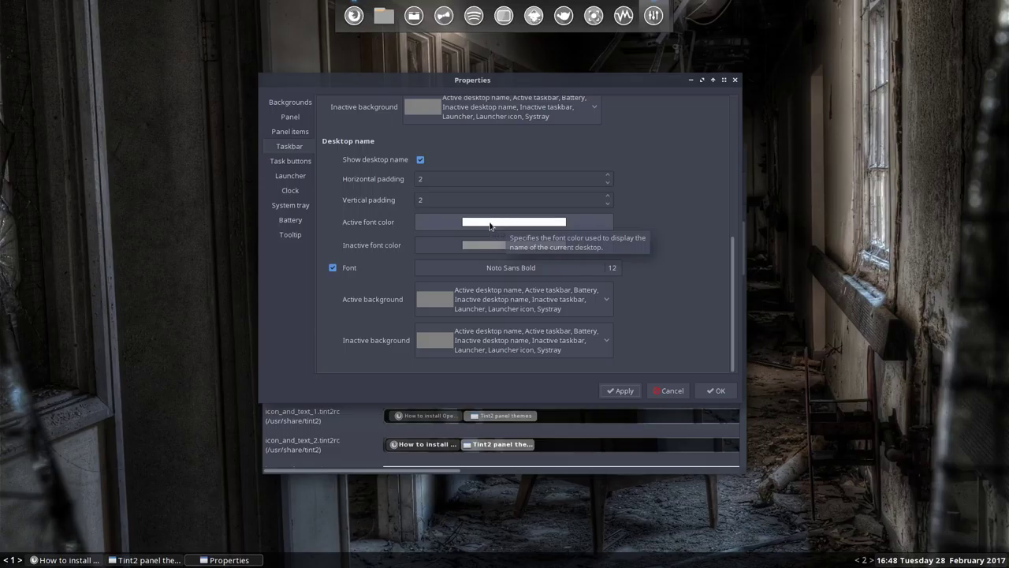
left_click(290, 161)
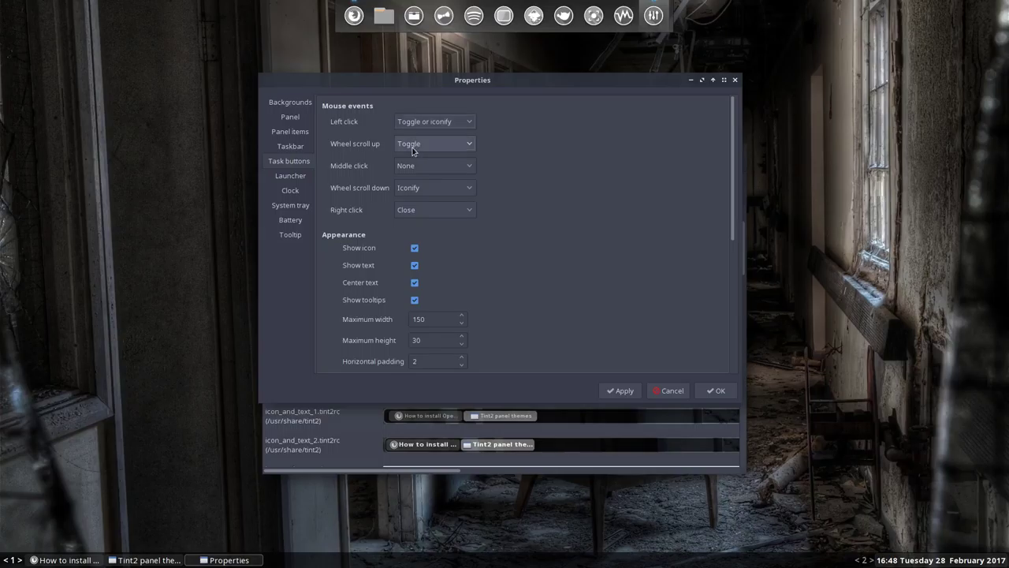
- Toggle the task buttons' Show icon off and back on, then move through Launcher to Clock settings
mouse_move(413, 150)
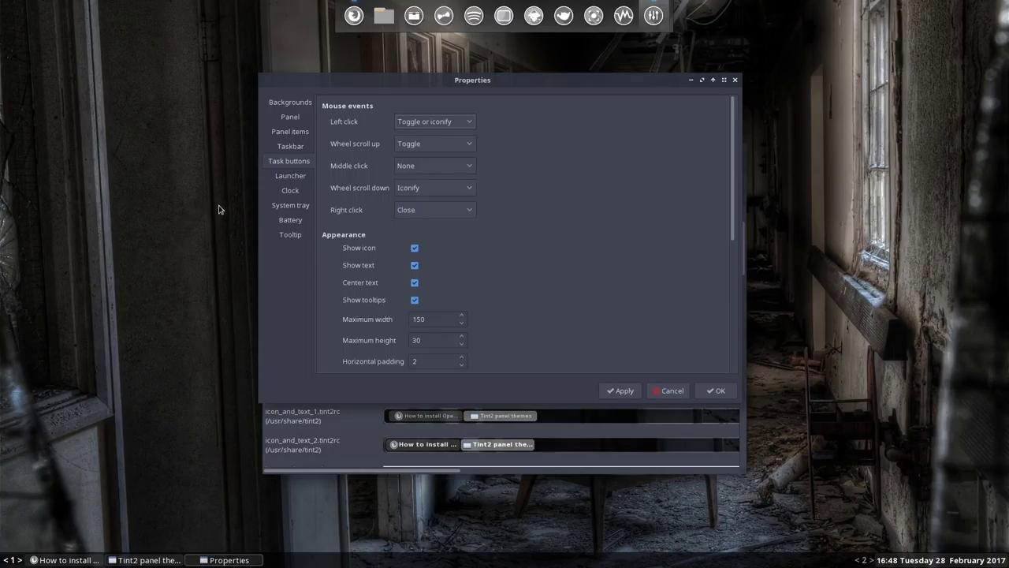
left_click(416, 250)
left_click(416, 250)
left_click_drag(733, 233, 731, 368)
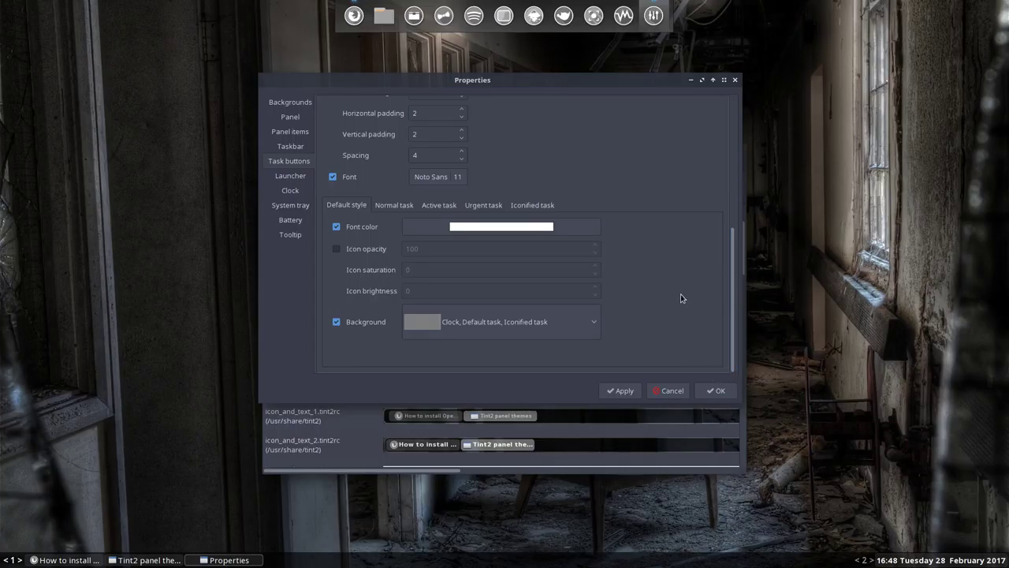
left_click(288, 176)
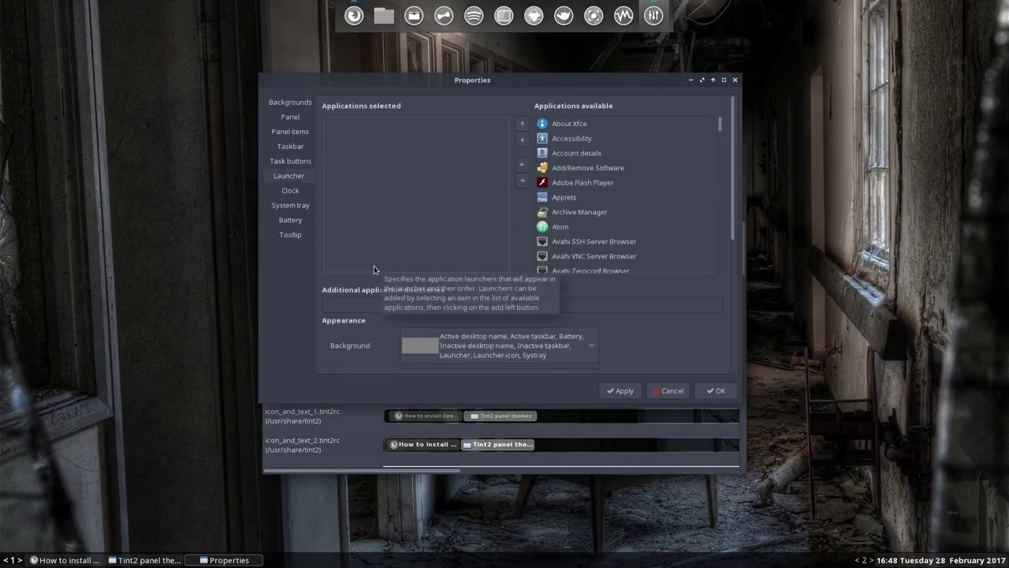
left_click(290, 191)
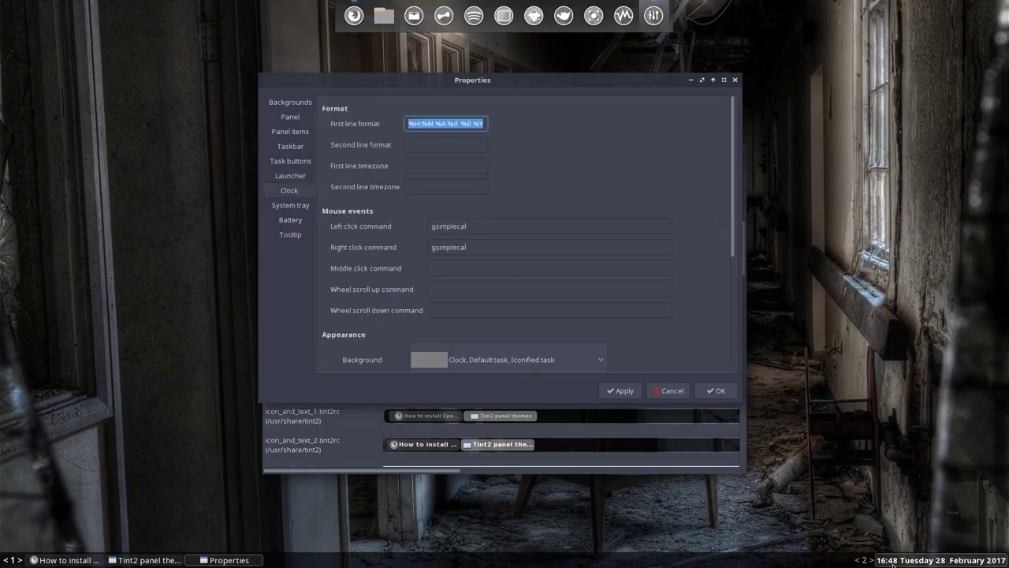
- Inspect the clock's first line format %H:%M %A %d %B %Y, empty second line, and gsimplecal commands
left_click(467, 125)
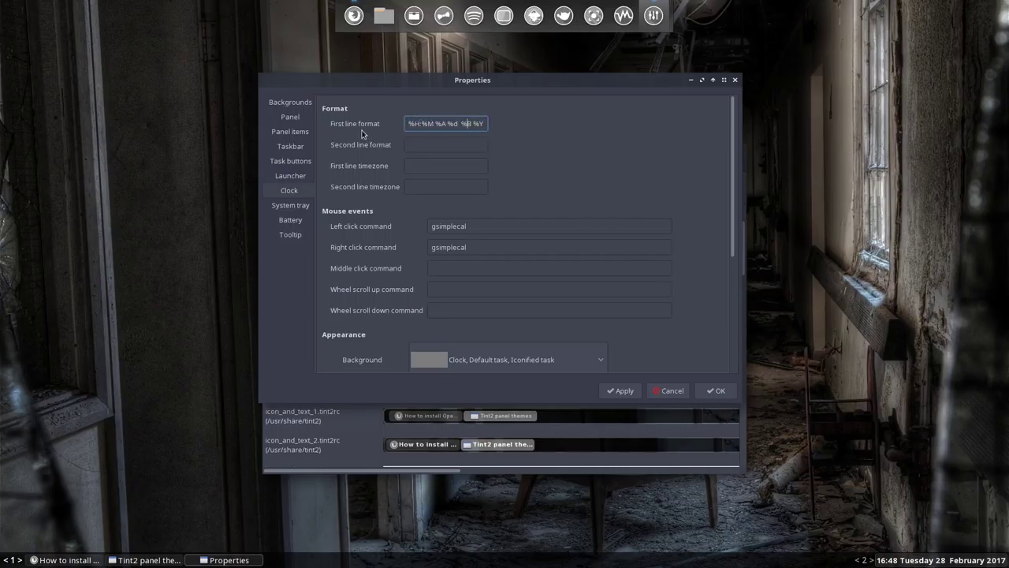
left_click_drag(403, 123, 508, 125)
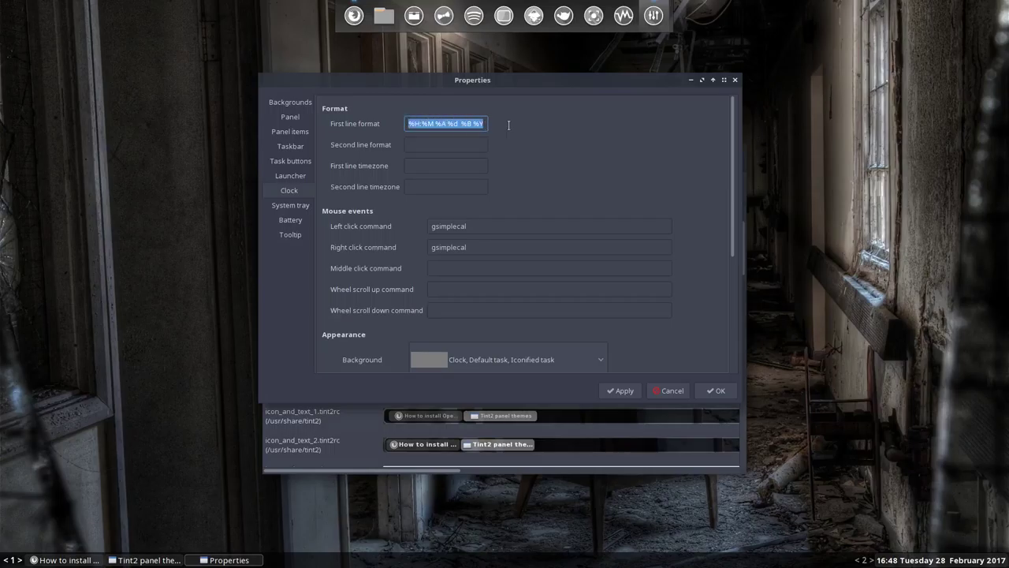
left_click(444, 148)
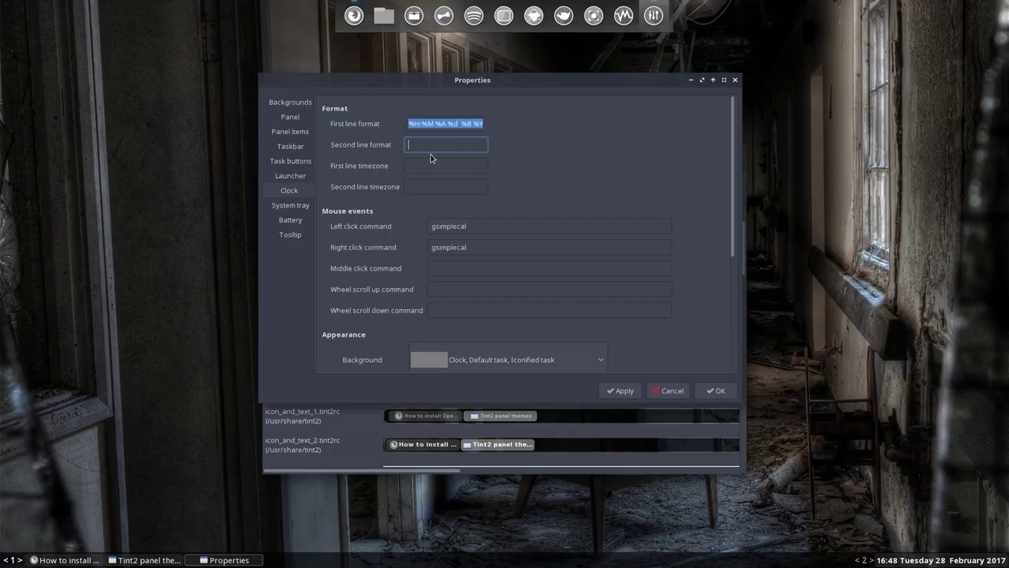
scroll(727, 282, "down", 3)
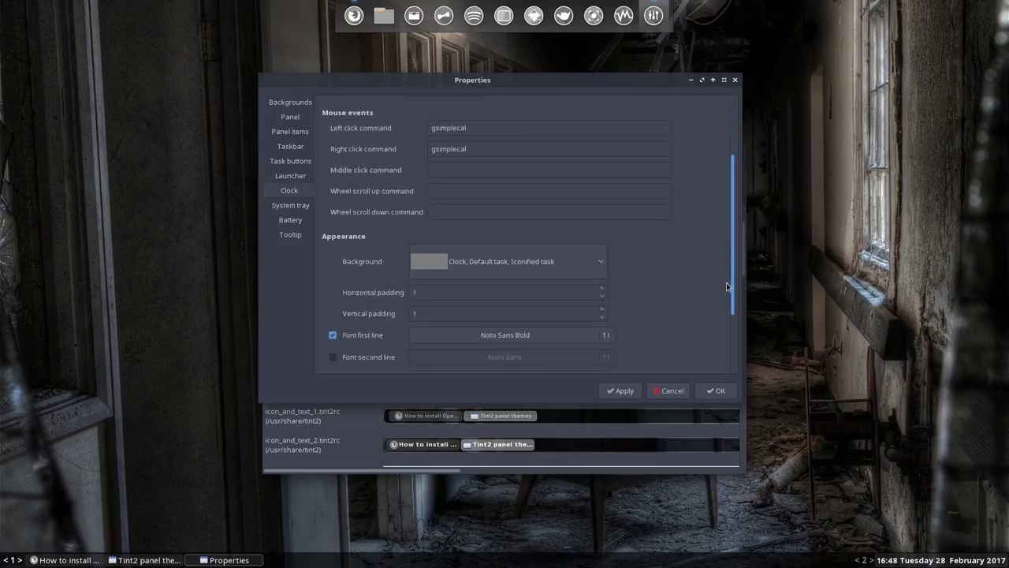
scroll(729, 275, "up", 1)
double_click(496, 165)
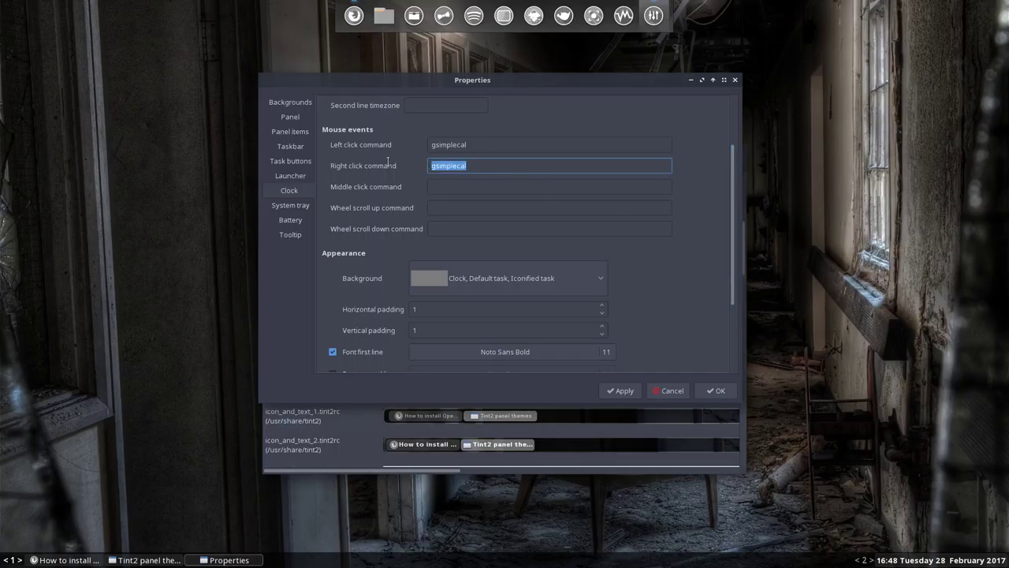
key("shift+Tab")
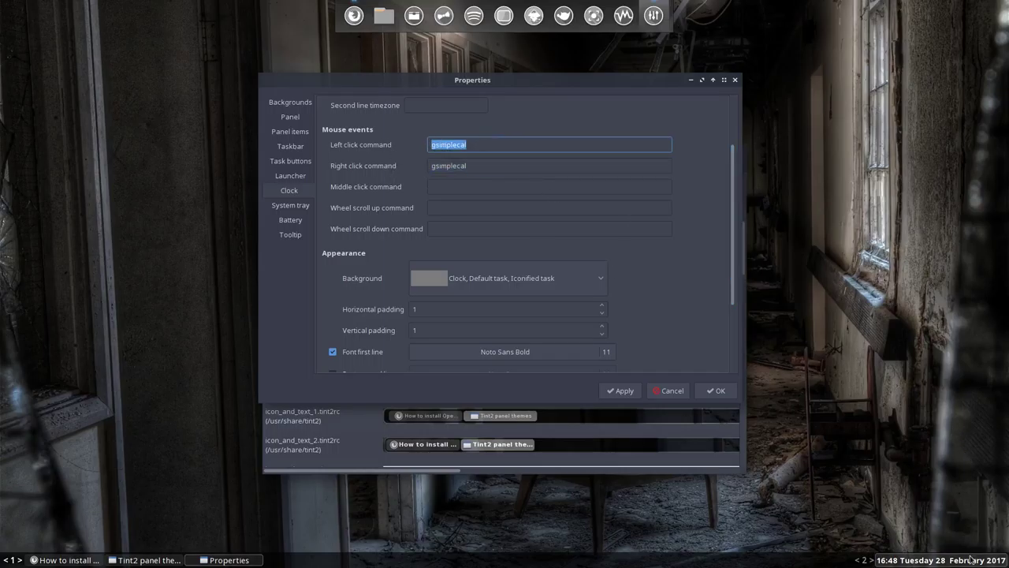
- Pop up the February 2017 gsimplecal calendar from the panel clock, then recheck the right-click command
left_click(965, 561)
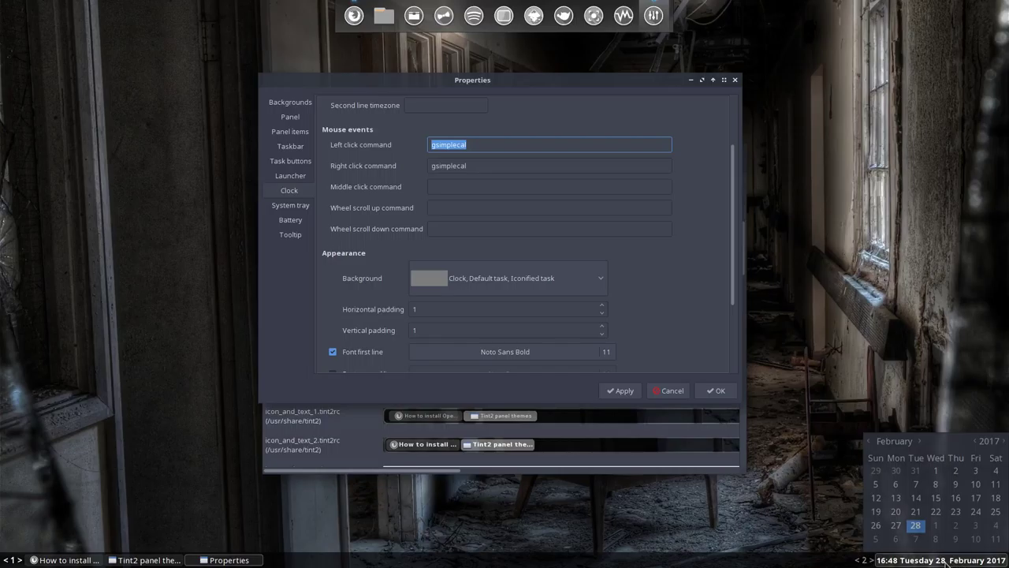
left_click(946, 563)
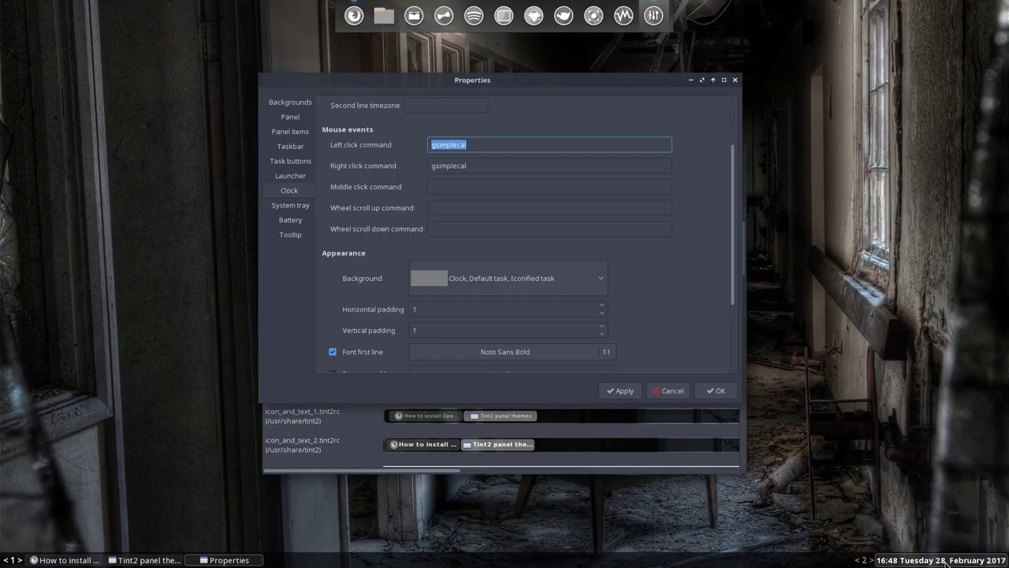
left_click(913, 560)
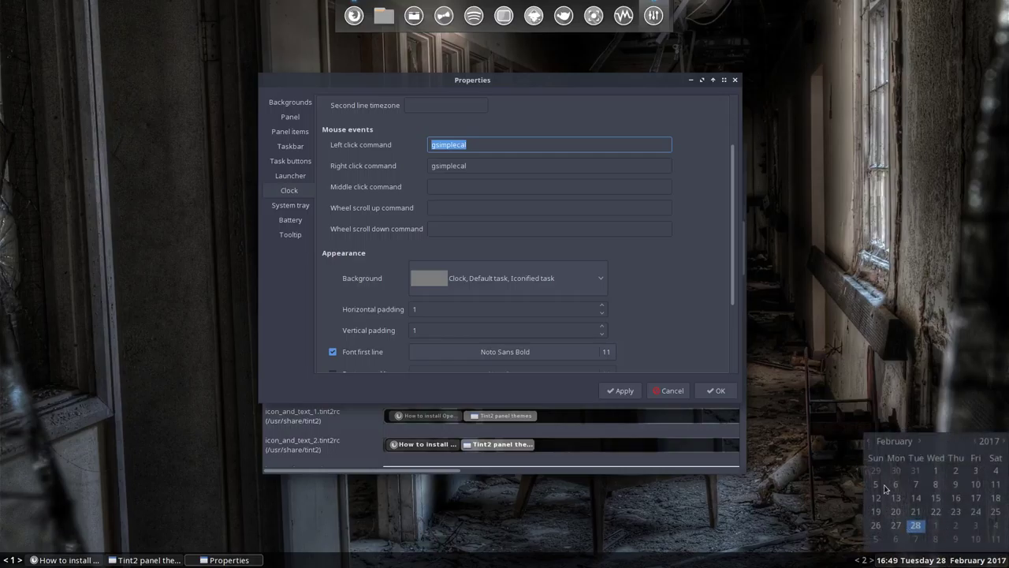
left_click(451, 162)
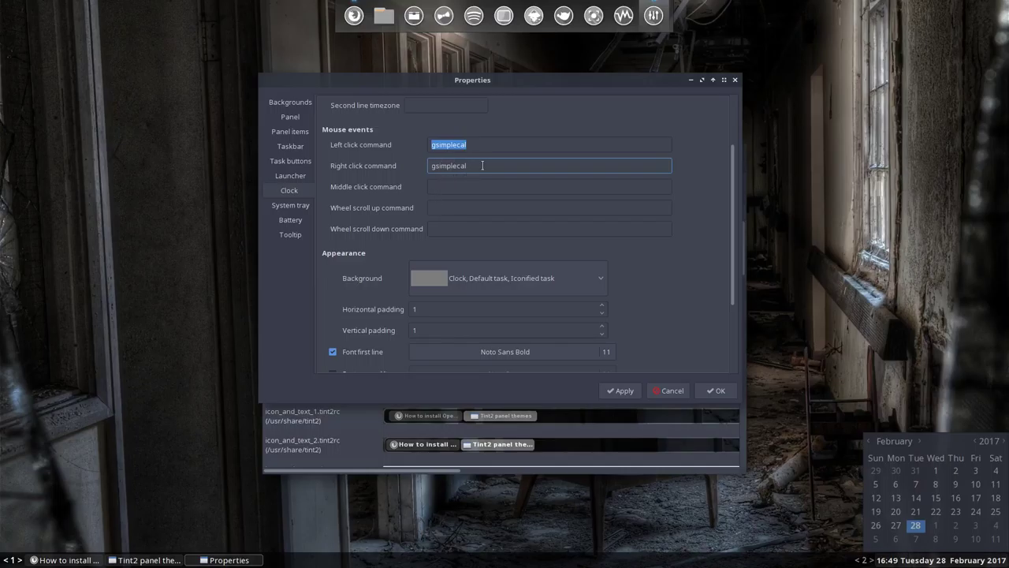
key("ctrl+a")
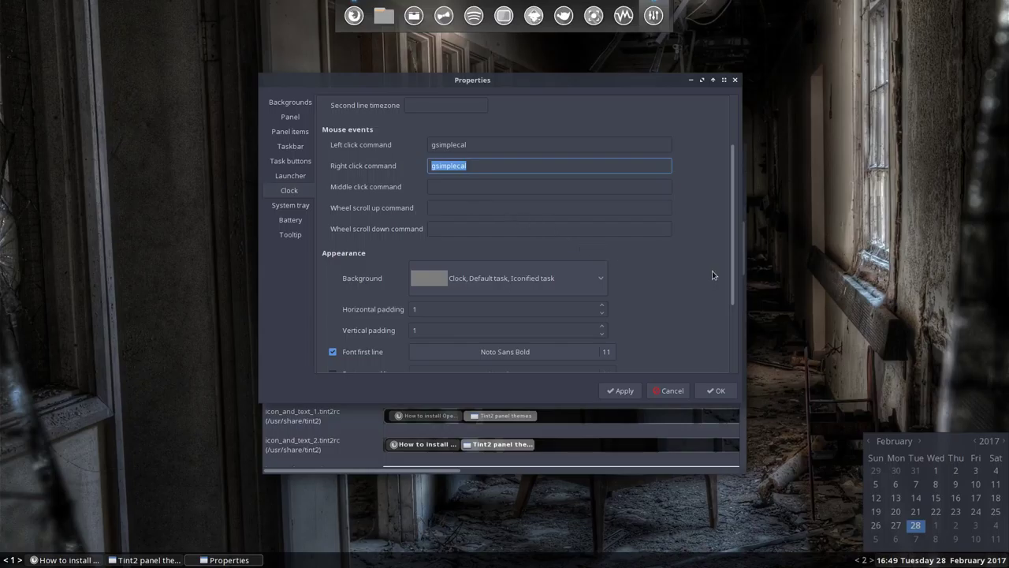
left_click(730, 355)
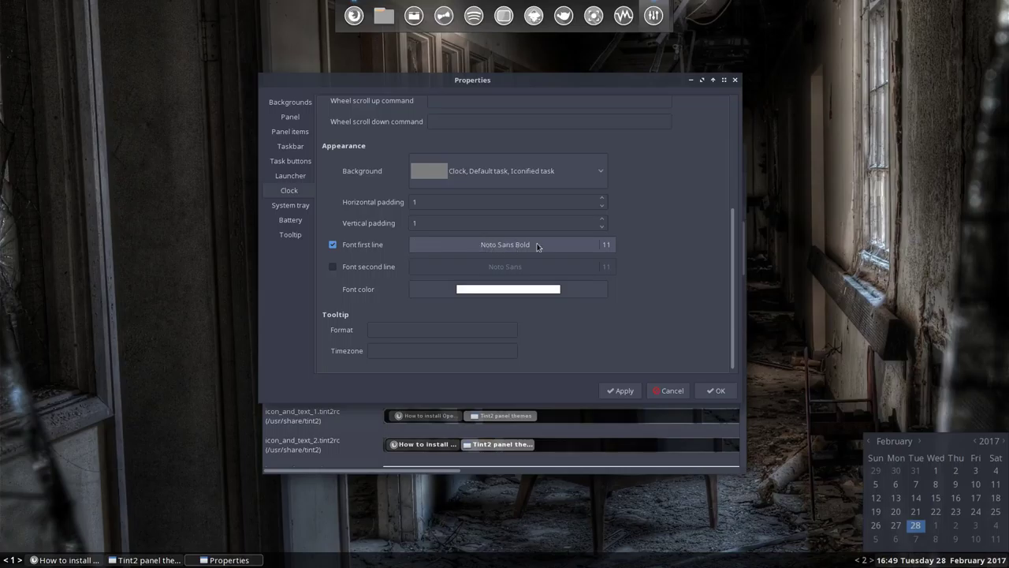
scroll(731, 302, "up", 5)
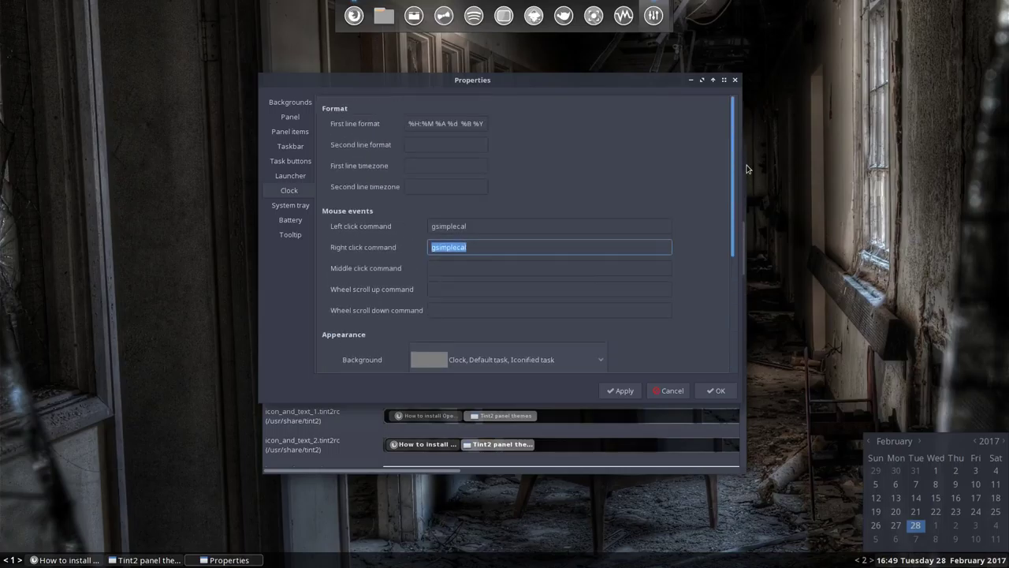
- Put the system tray on monitor 1 and apply it so tray icons sit beside the clock
left_click(305, 206)
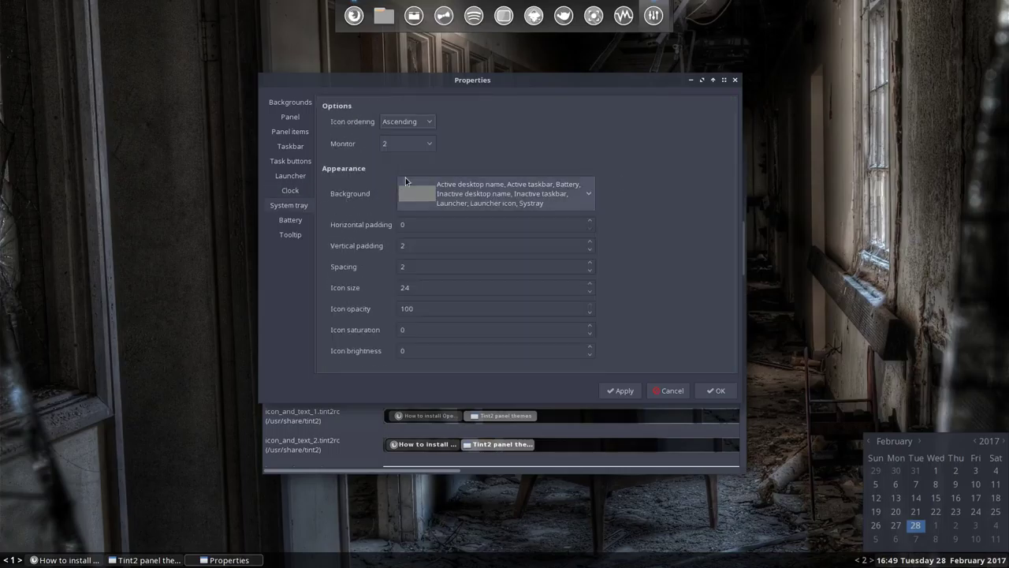
left_click(428, 145)
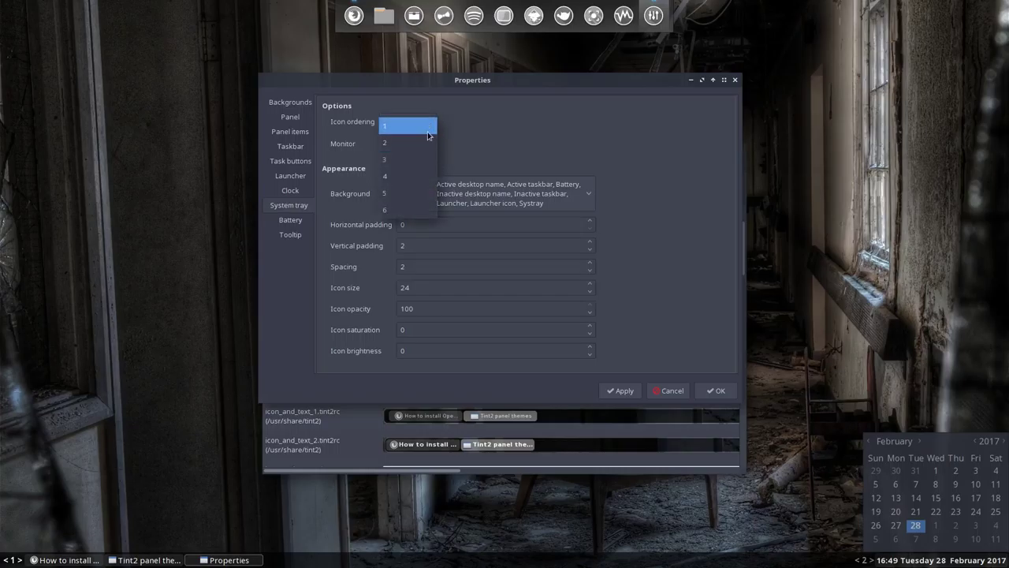
left_click(406, 124)
left_click(621, 391)
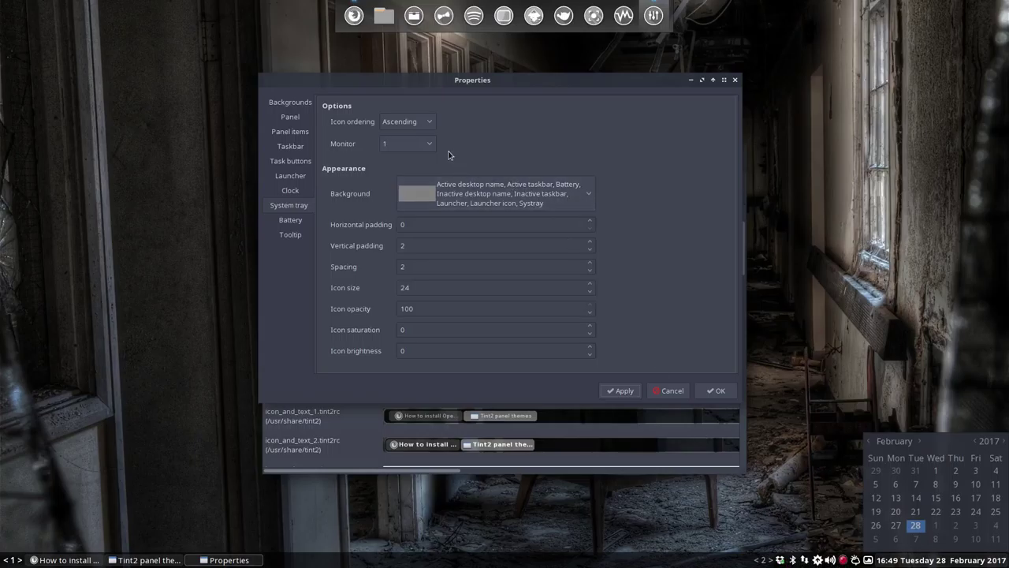
left_click(422, 143)
left_click(451, 139)
left_click(290, 220)
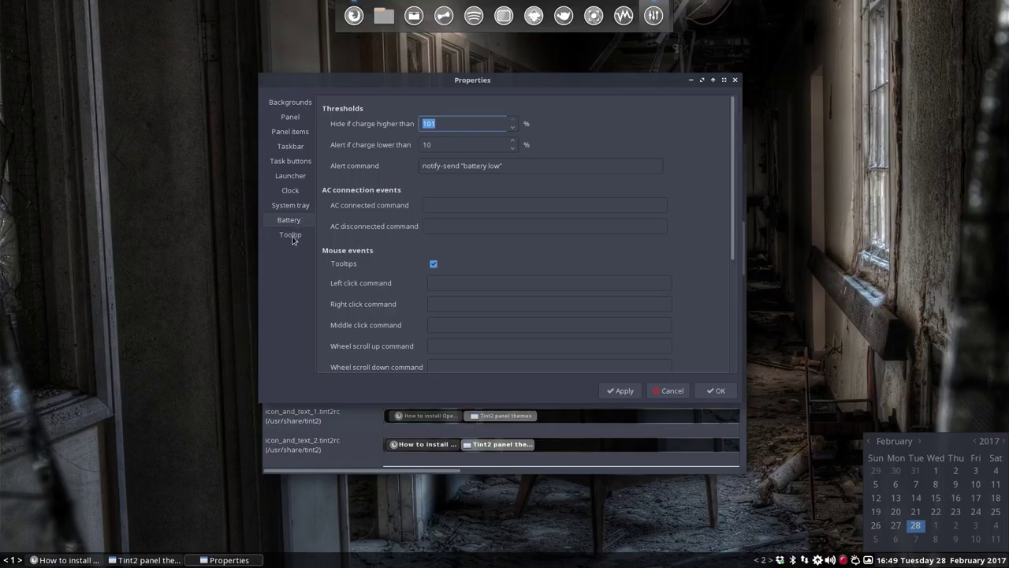
- Enable Noto Sans 12 as the tooltip font, keep the Tooltip background, apply, and confirm with OK
left_click(293, 239)
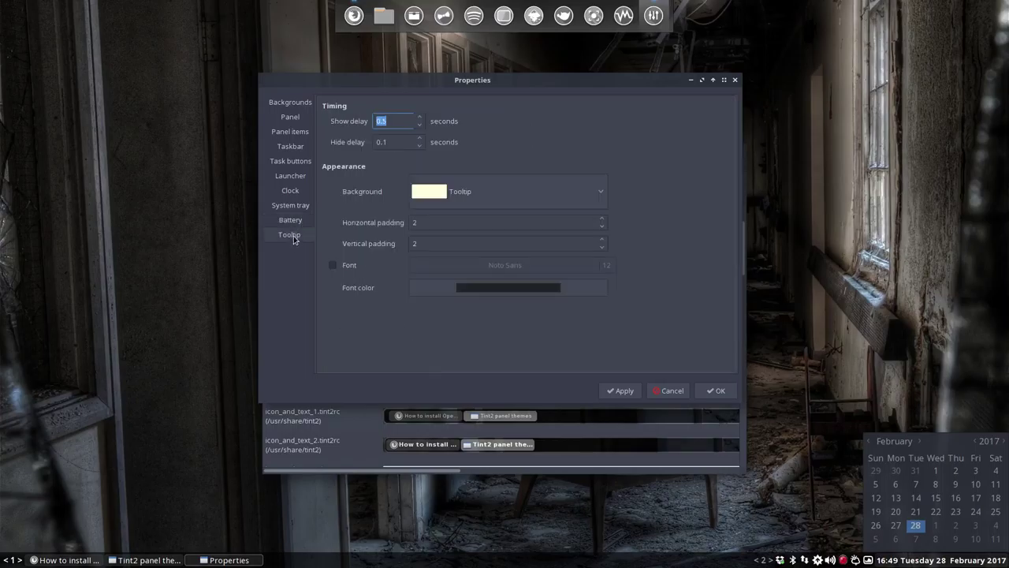
left_click(419, 194)
left_click(418, 193)
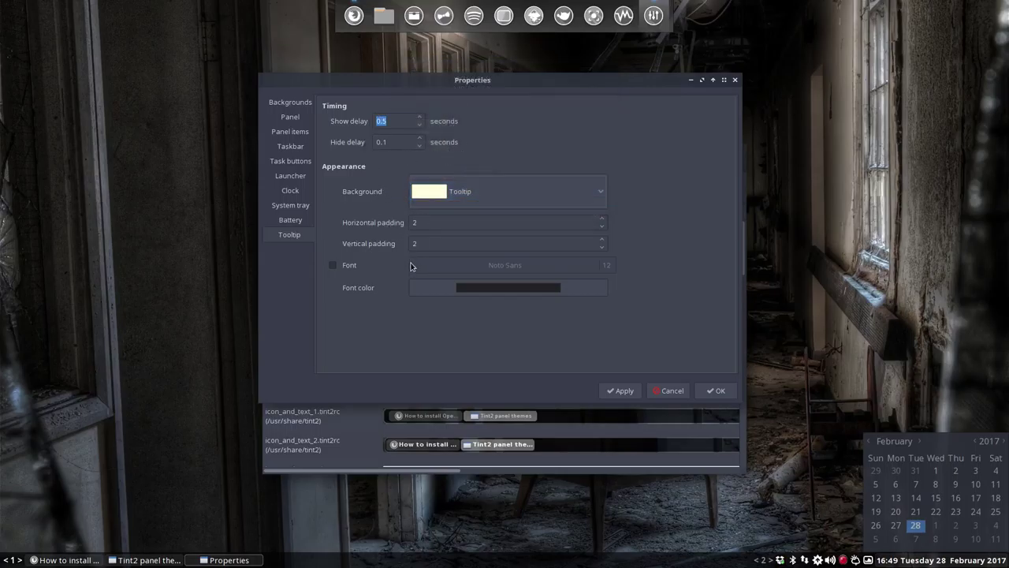
left_click(332, 266)
left_click(620, 391)
left_click(710, 392)
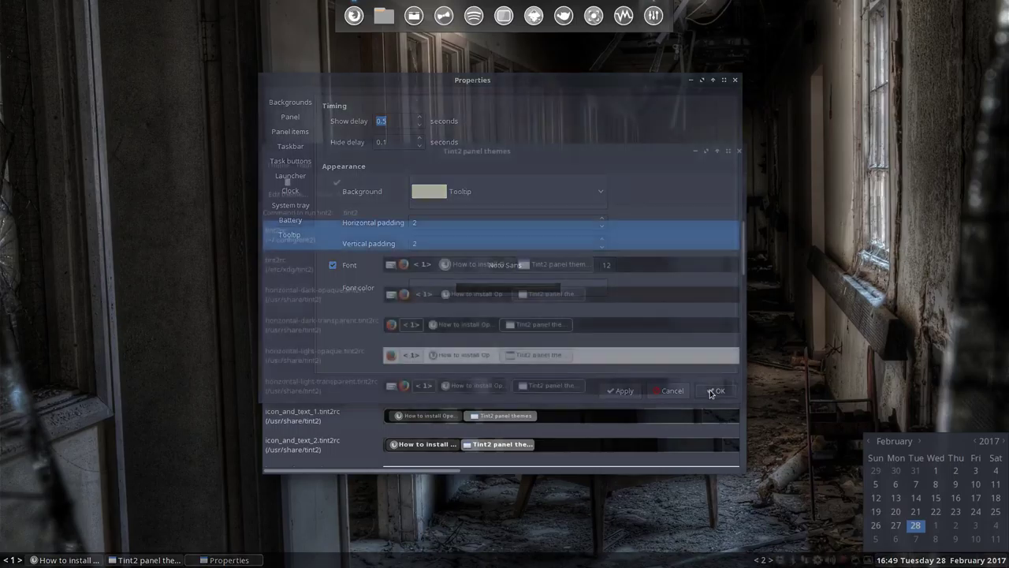
- Reposition the Tint2 panel themes window up and slightly left on screen
left_click_drag(654, 161, 623, 106)
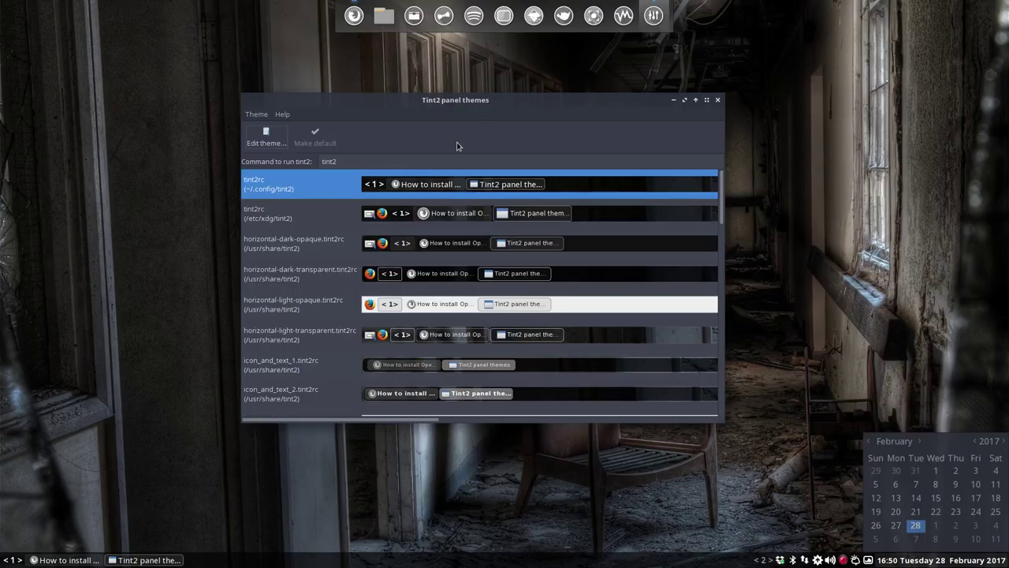
left_click_drag(426, 112, 450, 105)
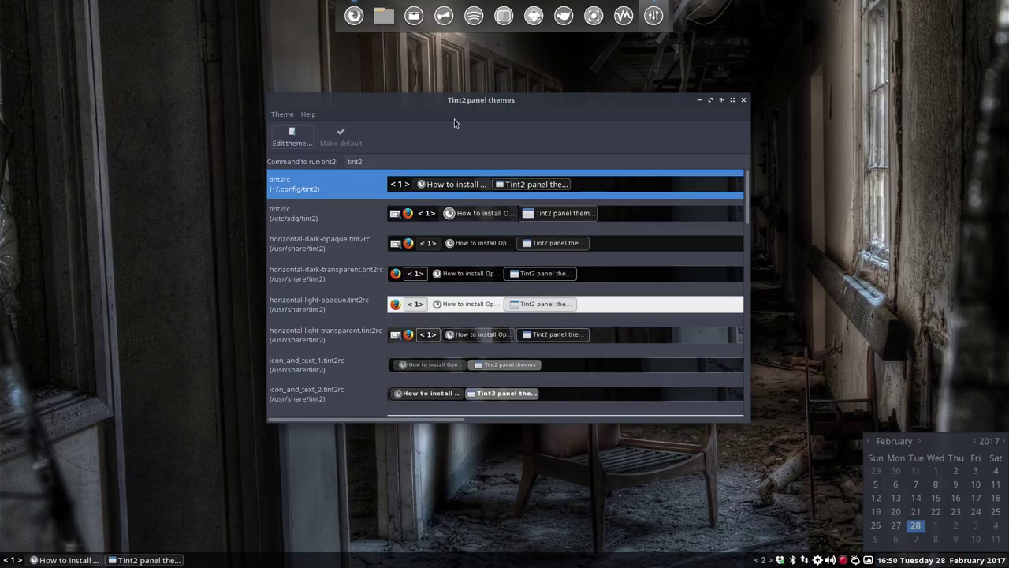
- Edit the tint2rc theme again and go through Panel and Panel items to its Taskbar page
left_click(292, 137)
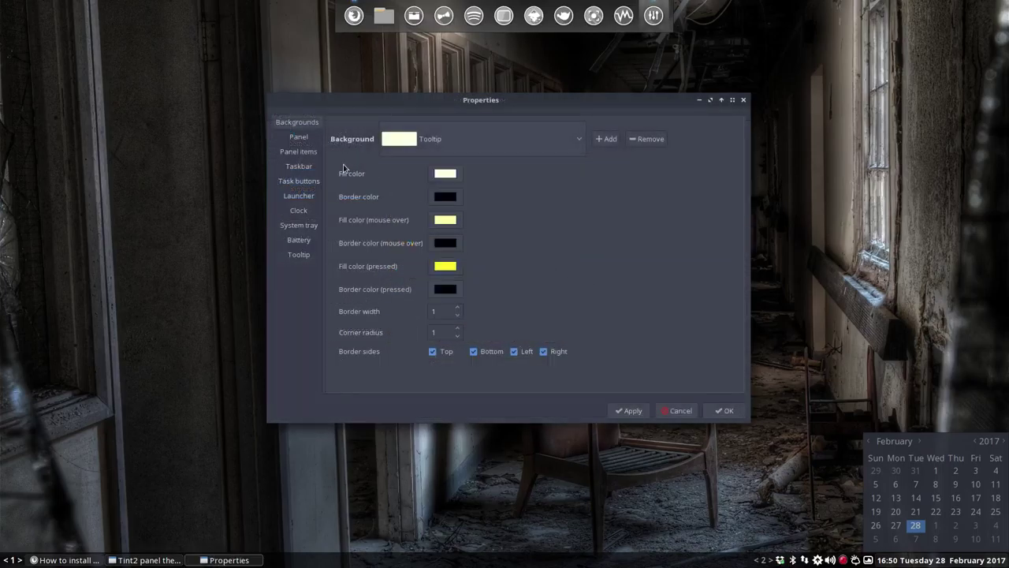
left_click(306, 139)
left_click(306, 153)
left_click(304, 168)
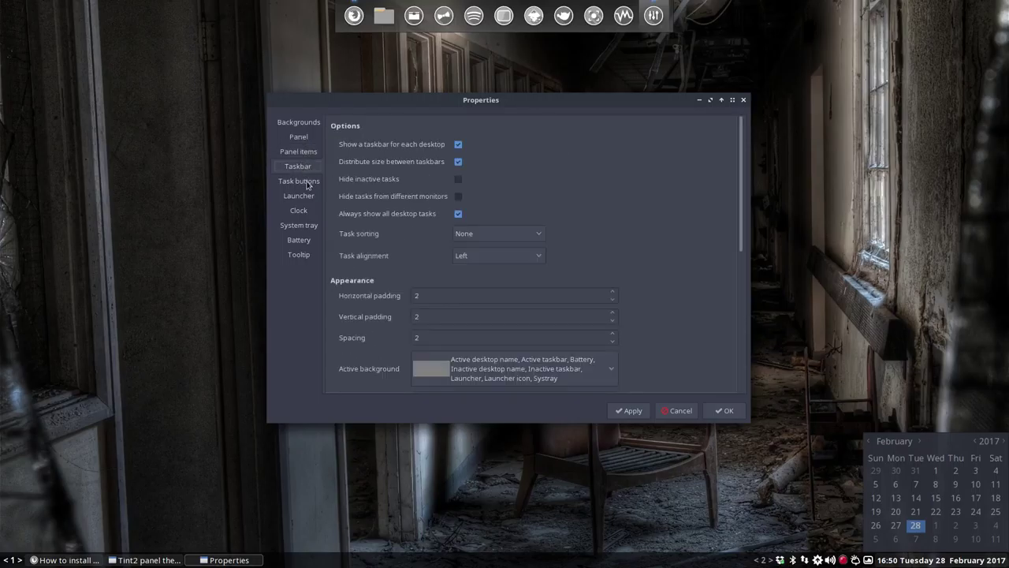